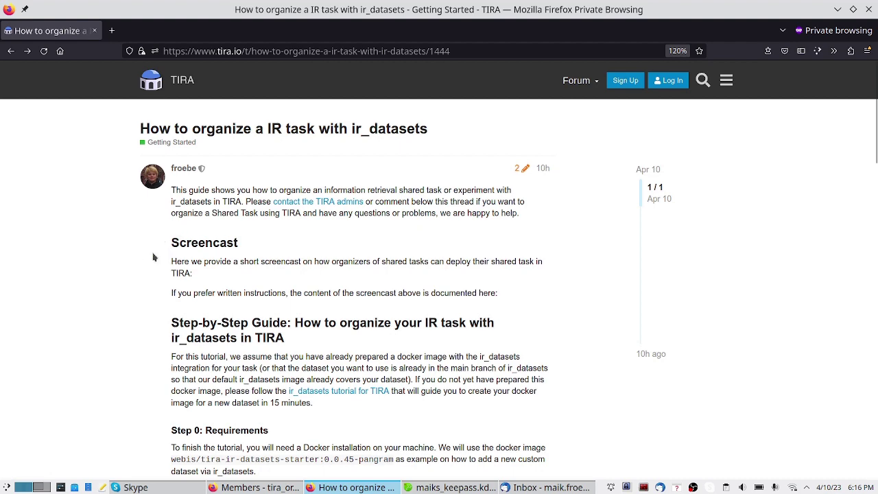
From the organizer guide's Step 0, open the 'ir_datasets tutorial for TIRA' link in a background tab.
scroll(139, 256, down, 2)
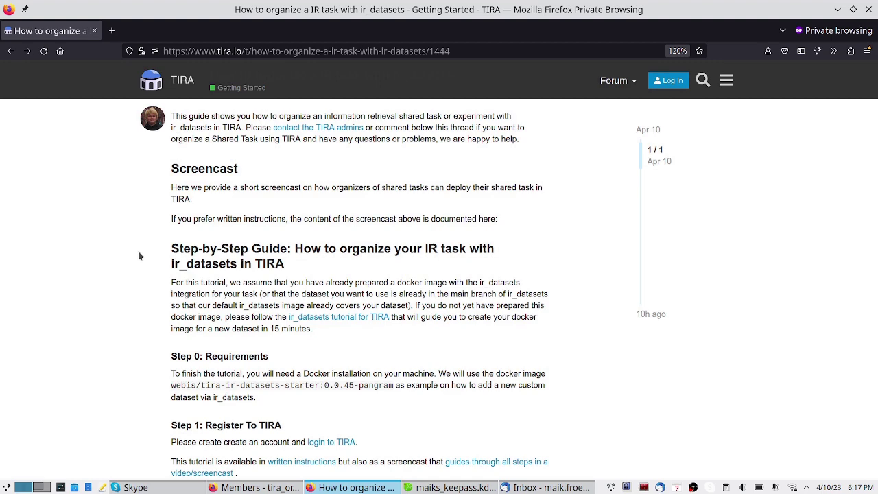
scroll(138, 256, down, 4)
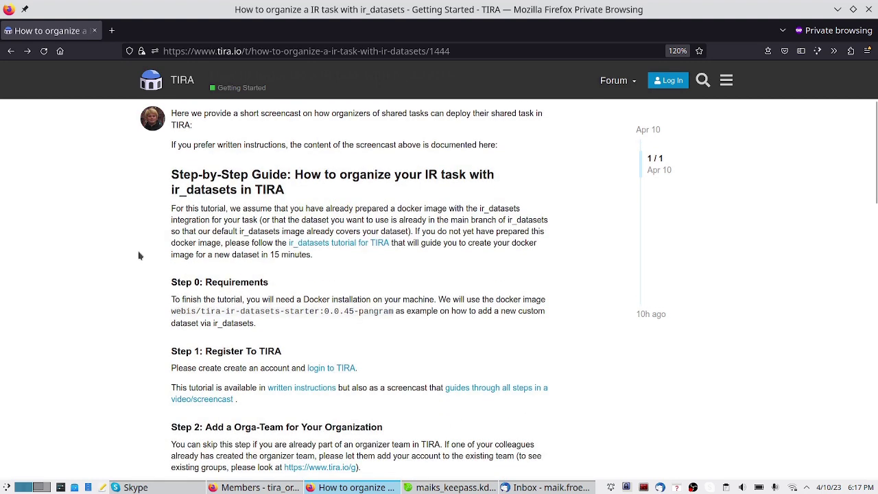
scroll(231, 278, up, 2)
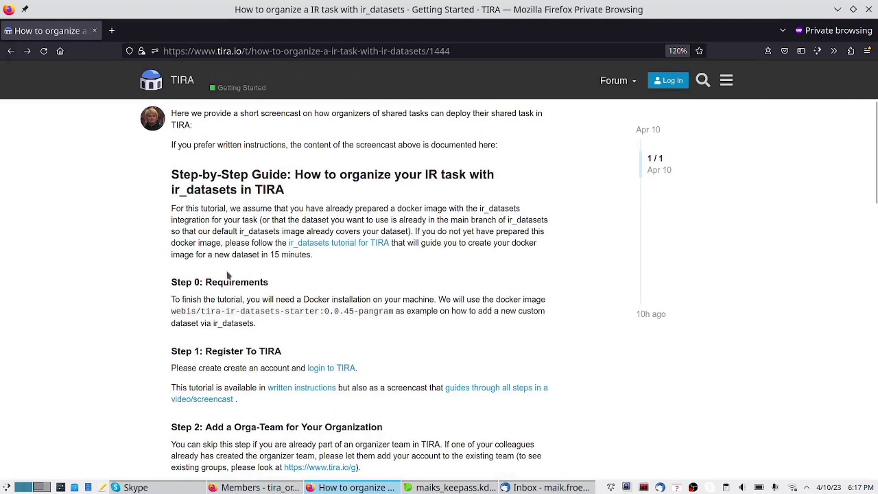
triple_click(271, 286)
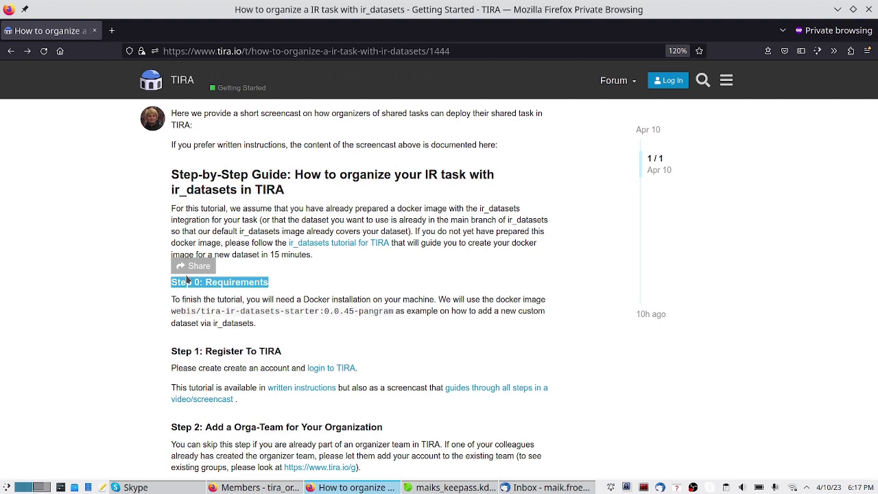
click(336, 294)
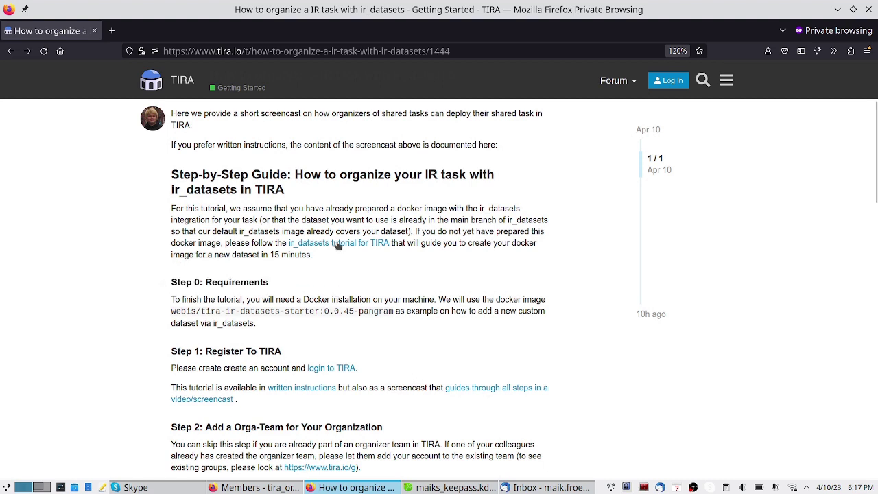
middle_click(338, 243)
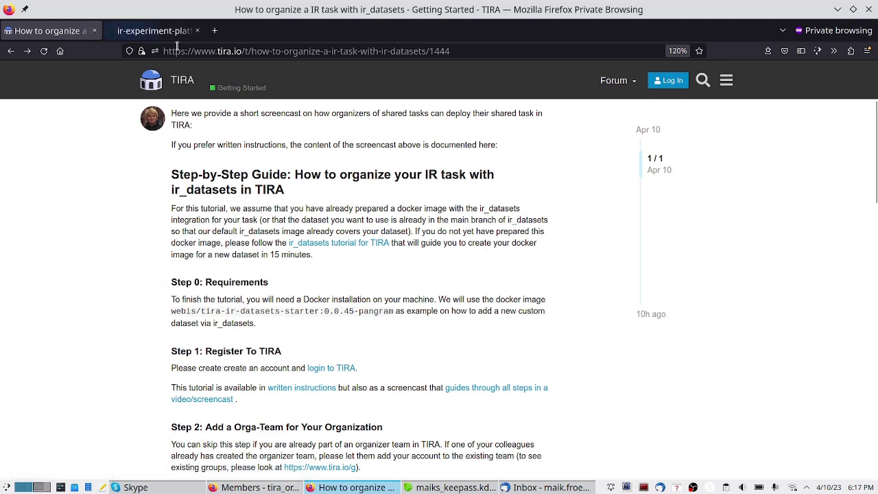
Switch to the ir-experiment-platform README and skim it, noting the pangram-ir-dataset image name.
click(153, 30)
scroll(281, 295, down, 12)
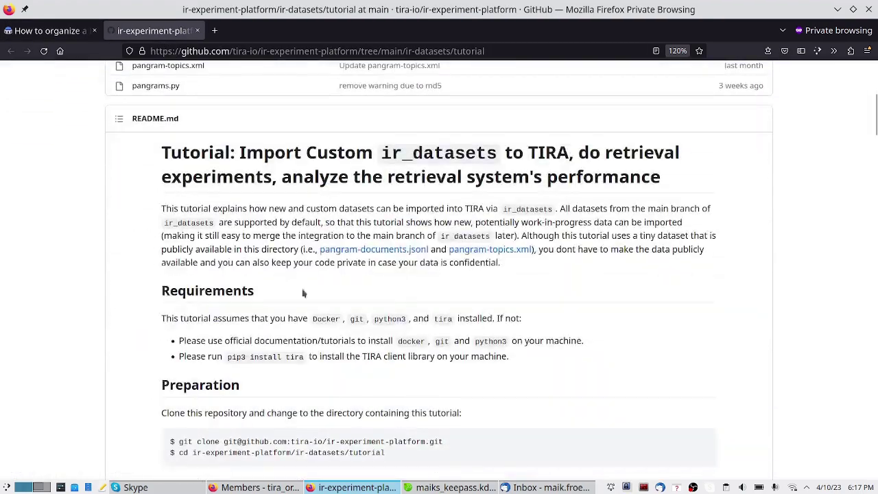
scroll(291, 284, down, 10)
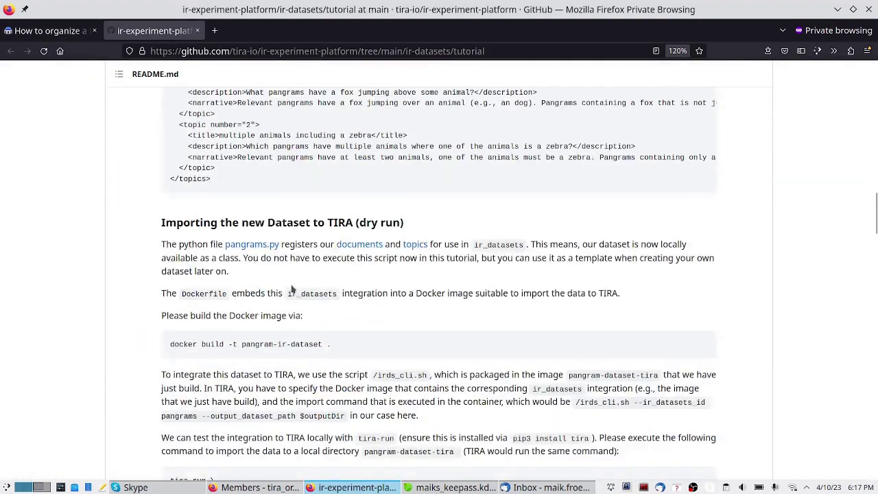
drag(327, 270, 238, 272)
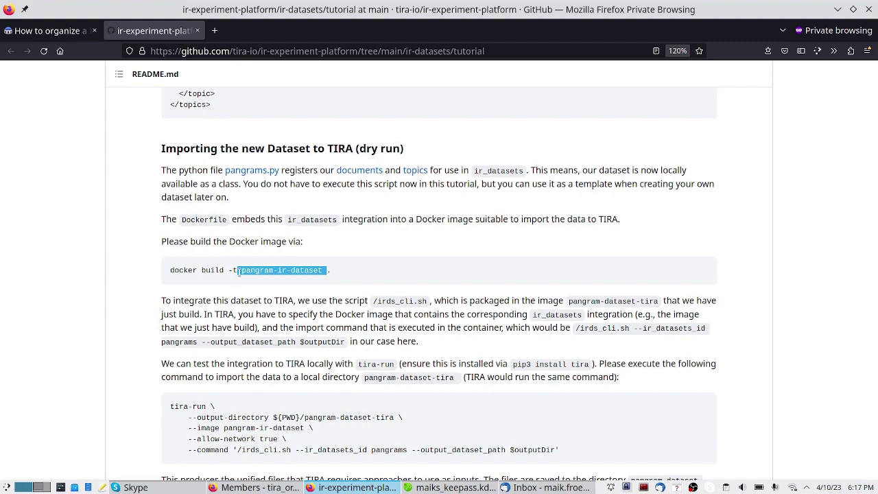
scroll(251, 286, up, 3)
scroll(254, 284, down, 1)
scroll(251, 286, up, 3)
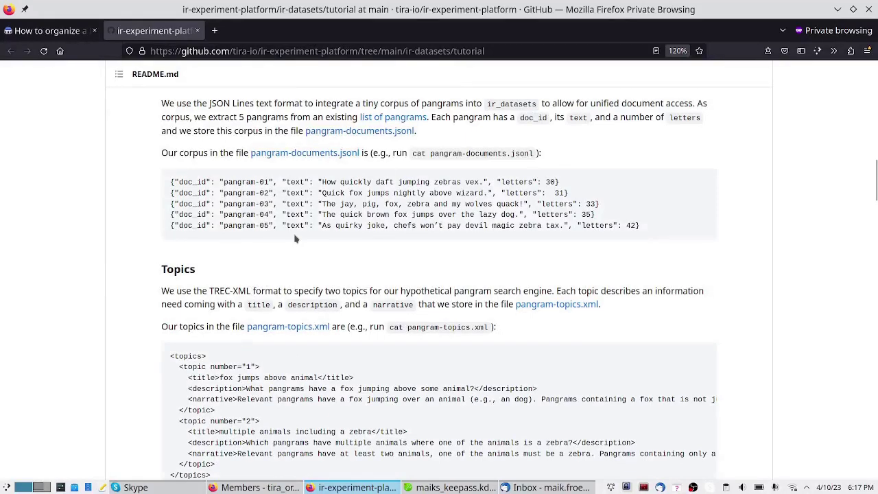
Recheck the TIRA guide's pointer to the tutorial, then return to the README's Data section.
click(48, 30)
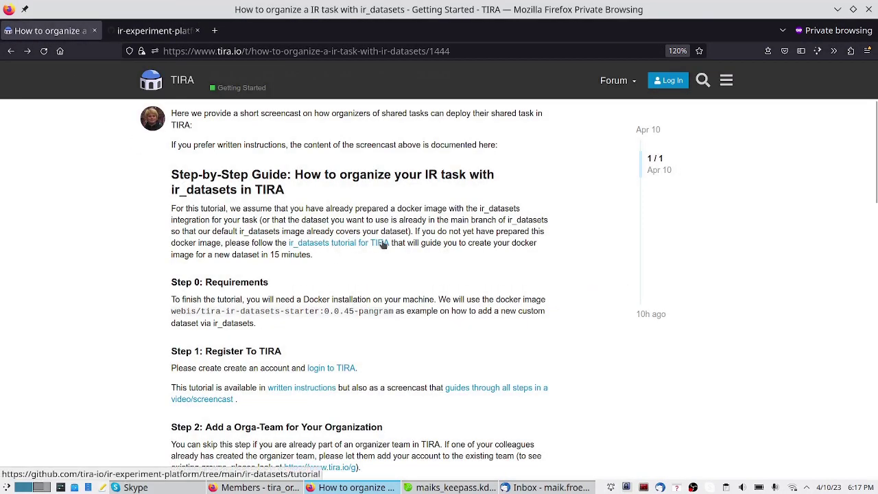
drag(389, 243, 306, 231)
click(154, 31)
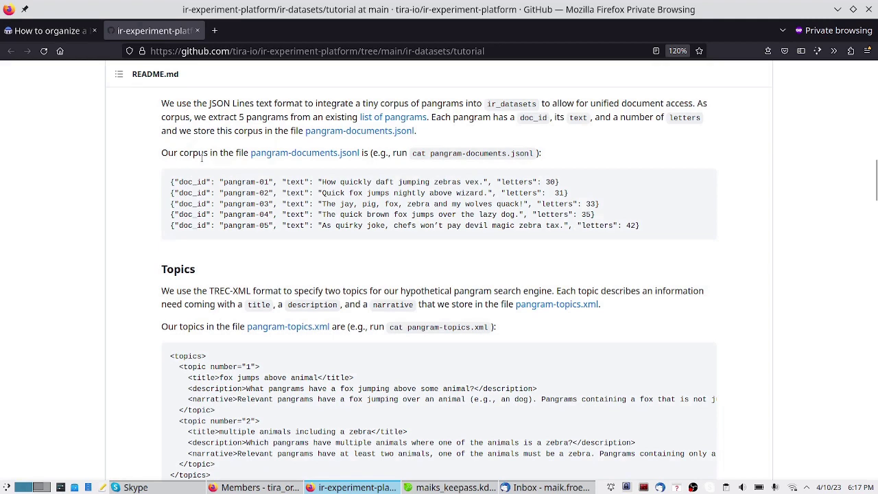
scroll(251, 237, up, 4)
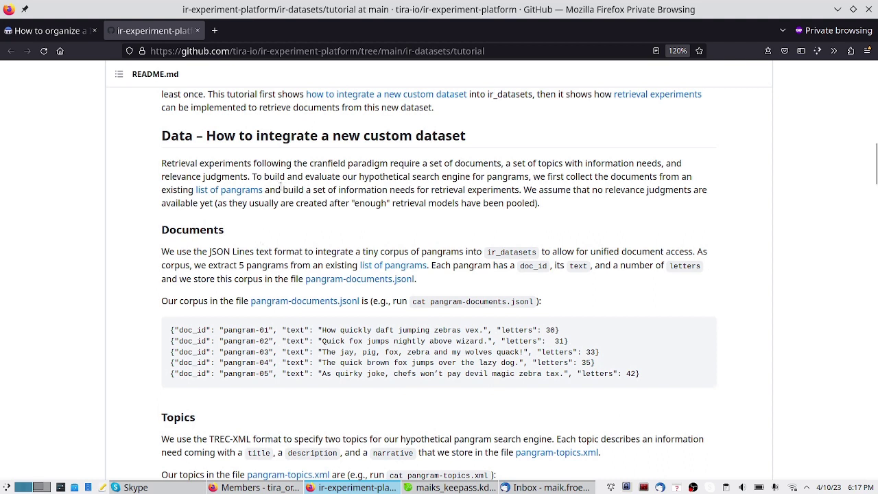
Review the pangrams dataset description and its pangram JSON records, including pangram-02.
drag(271, 190, 221, 192)
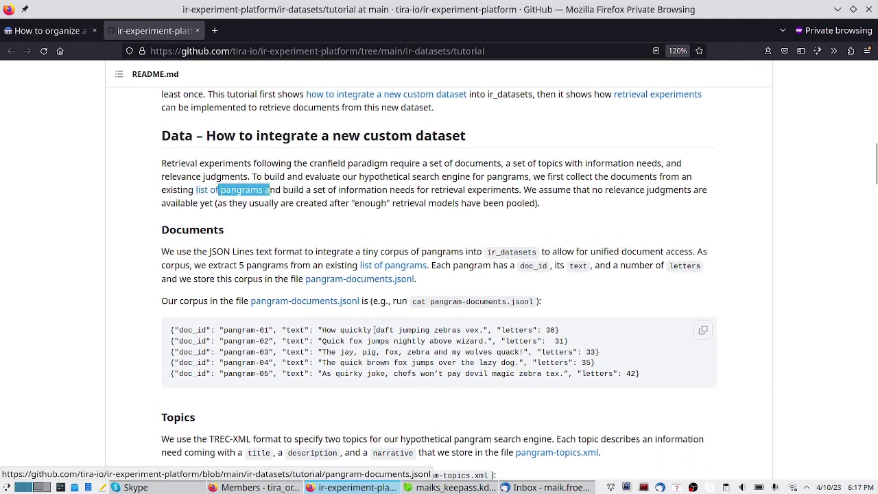
drag(606, 363, 542, 324)
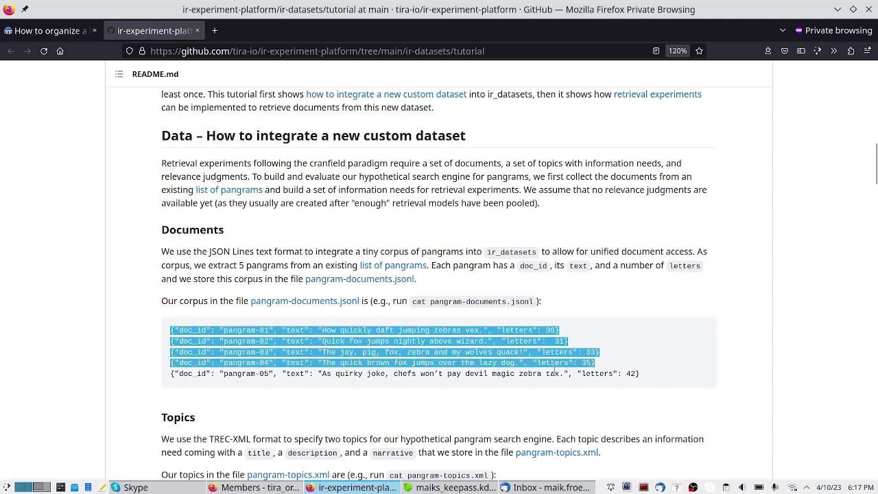
click(315, 327)
drag(317, 341, 453, 331)
Locate the pangram-ir-dataset docker build line and select the five-line tira-run command.
scroll(508, 343, down, 2)
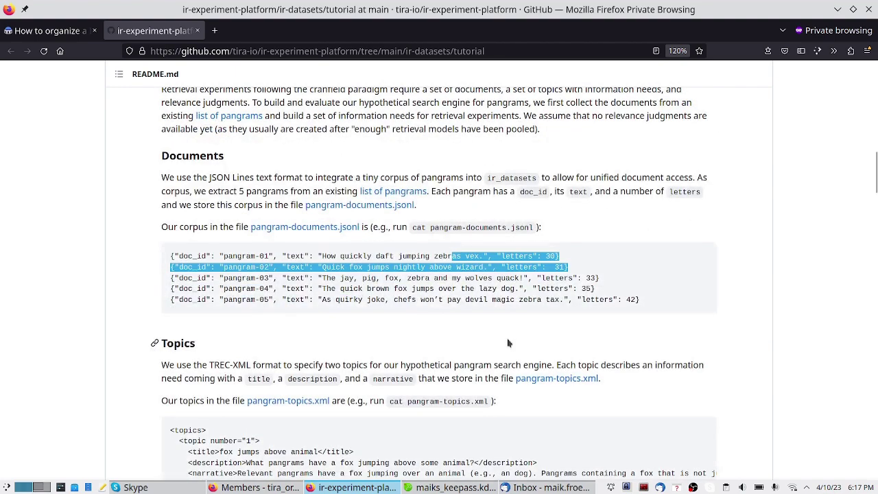
scroll(509, 343, down, 2)
scroll(282, 333, down, 2)
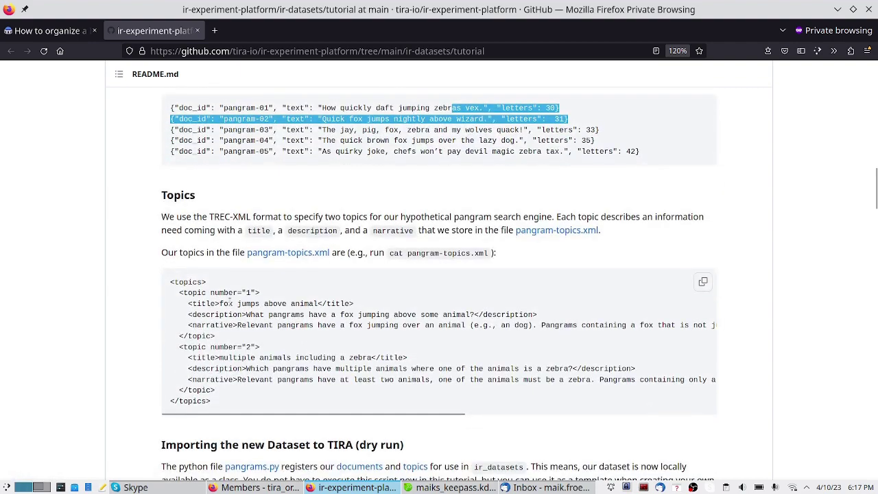
drag(220, 304, 309, 303)
scroll(336, 316, down, 2)
scroll(336, 316, down, 4)
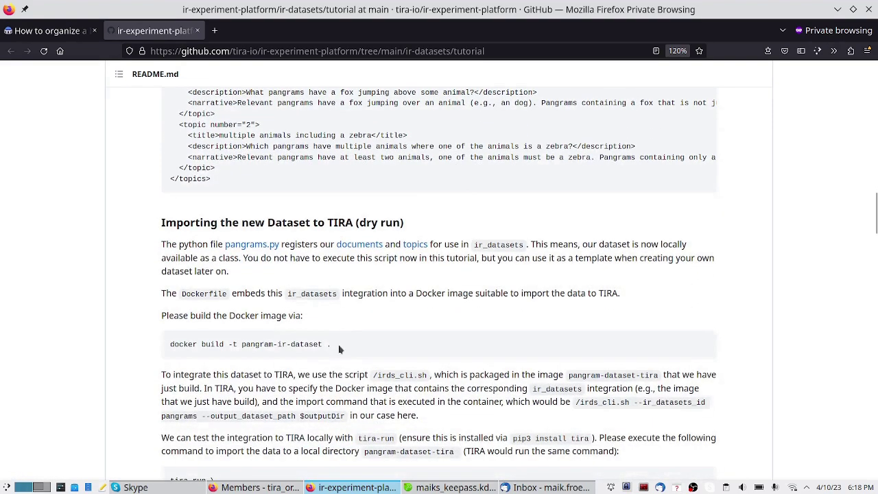
triple_click(341, 346)
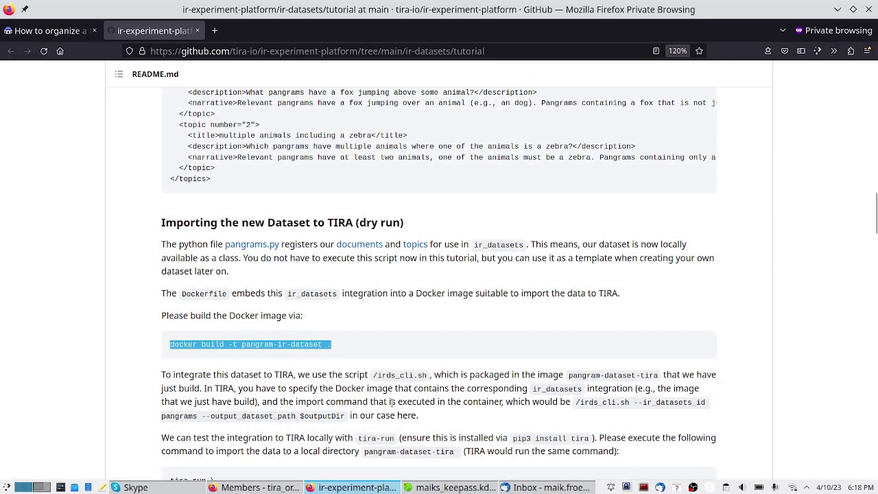
drag(327, 344, 235, 345)
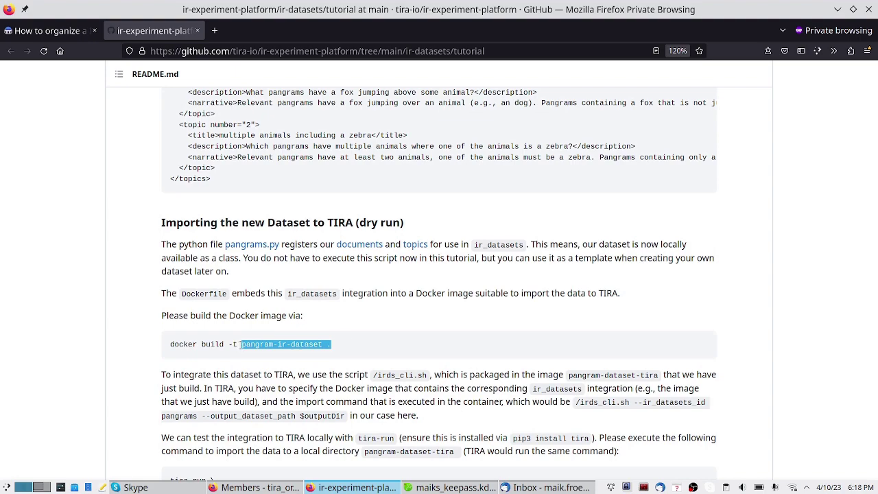
scroll(400, 331, down, 3)
drag(578, 311, 191, 254)
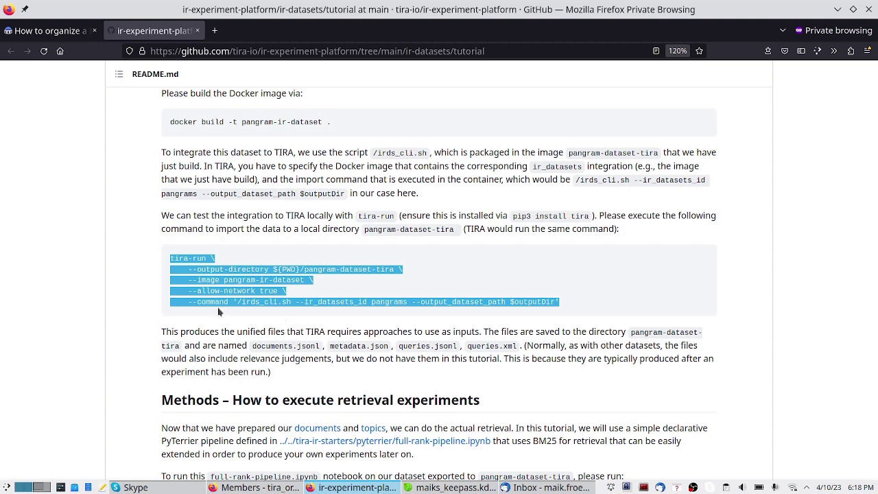
Paste and run the tira-run dry-run import command in Konsole.
key(ctrl+alt+Right)
key(ctrl+shift+v)
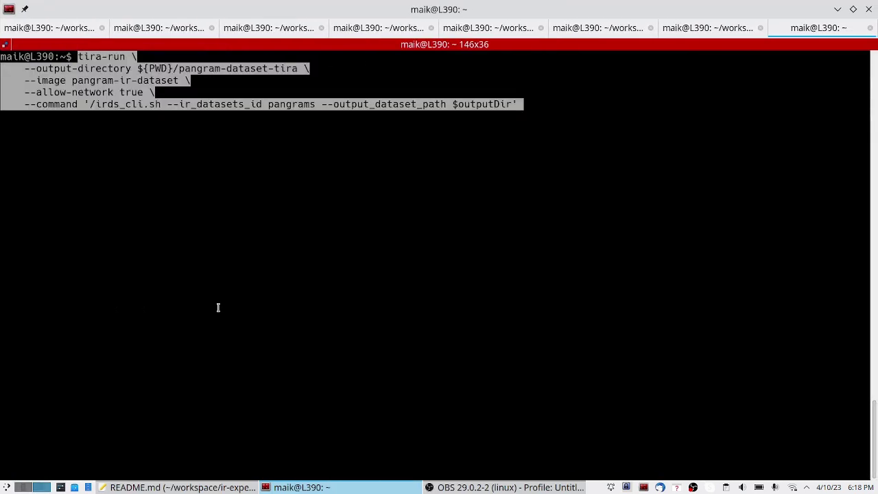
key(Return)
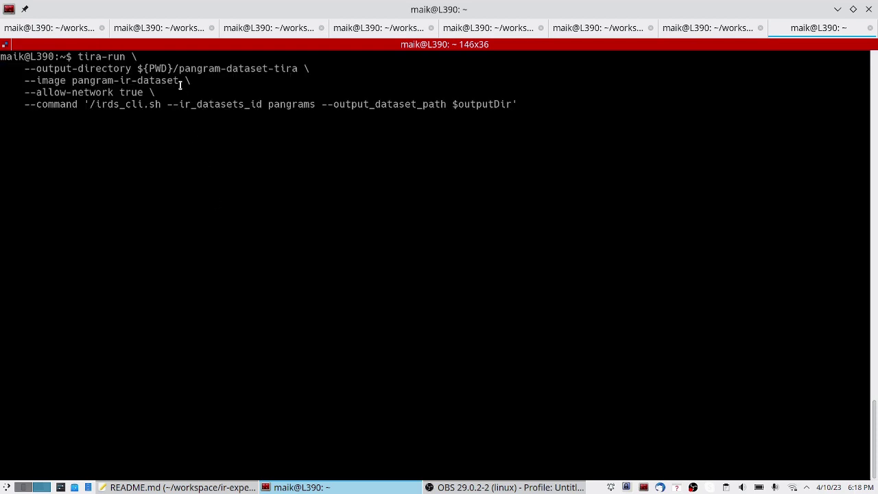
drag(178, 81, 72, 81)
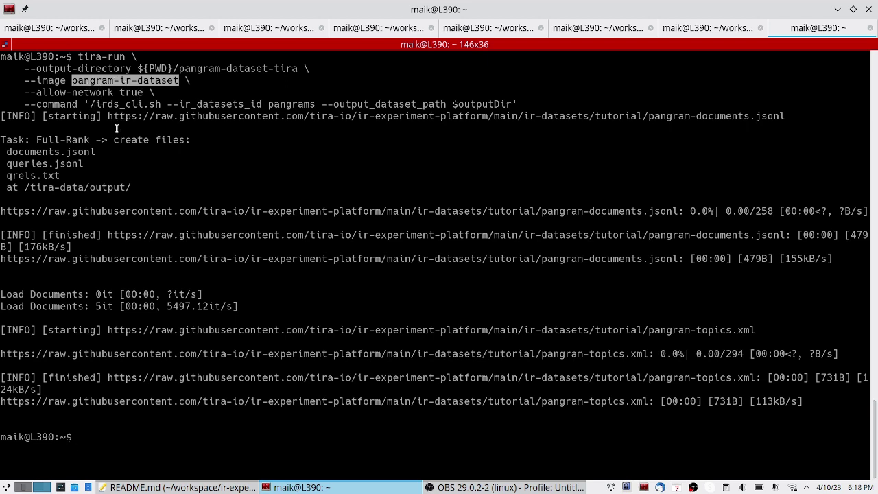
Change into the pangram-dataset-tira folder and list its files.
drag(179, 68, 299, 68)
text(cd)
middle_click(295, 68)
text(/)
key(Return)
key(ctrl+l)
text(ls)
key(Return)
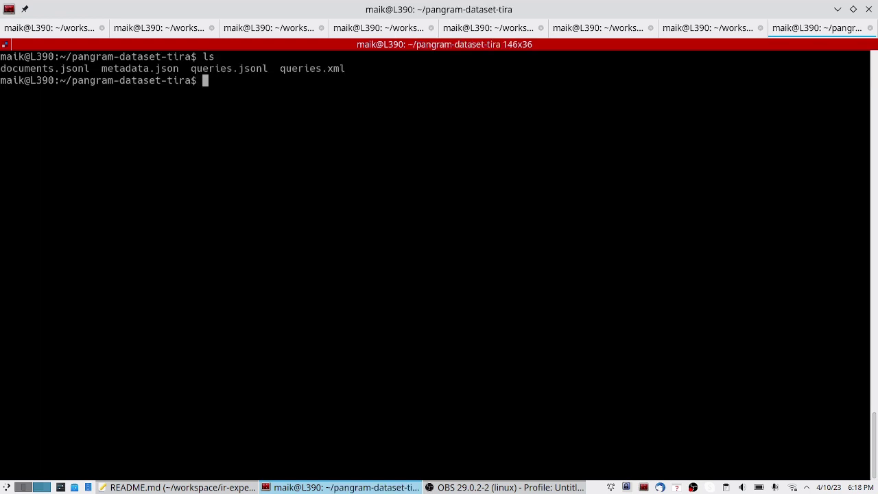
Print documents.jsonl to confirm the five pangrams, then return to Firefox.
text(cat d)
key(Tab)
key(Return)
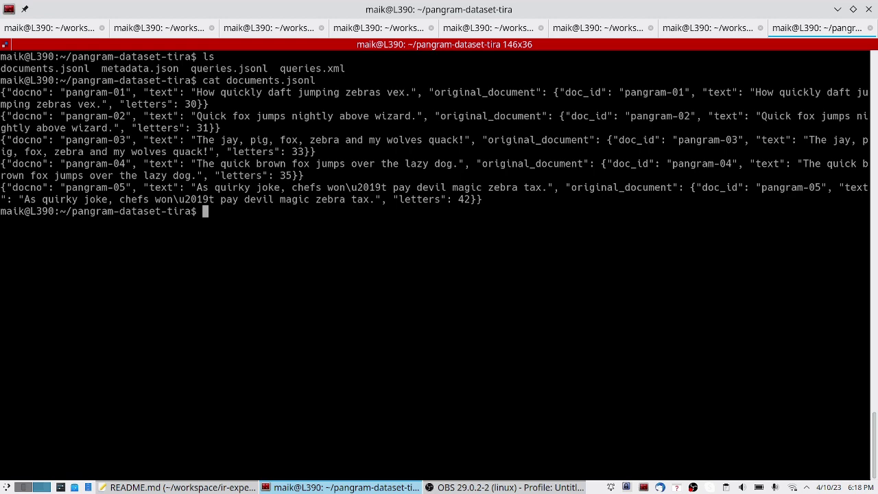
key(ctrl+l)
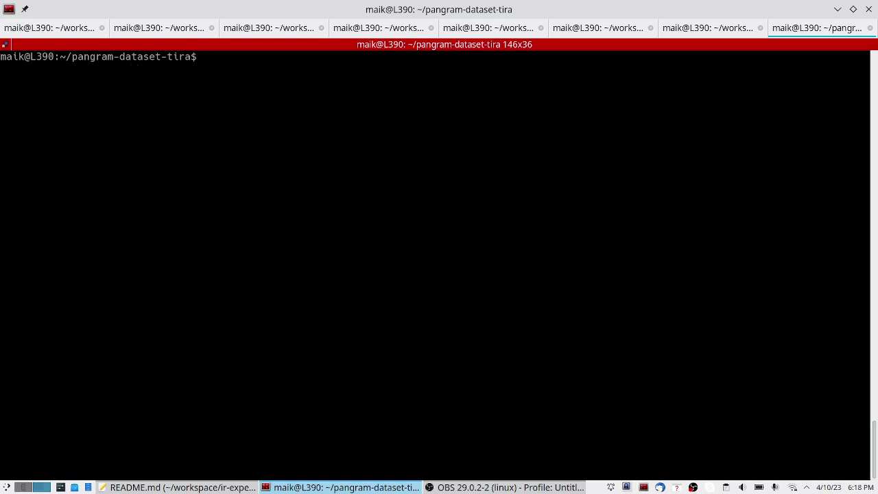
text(cat documents.jsonl)
key(alt+Tab)
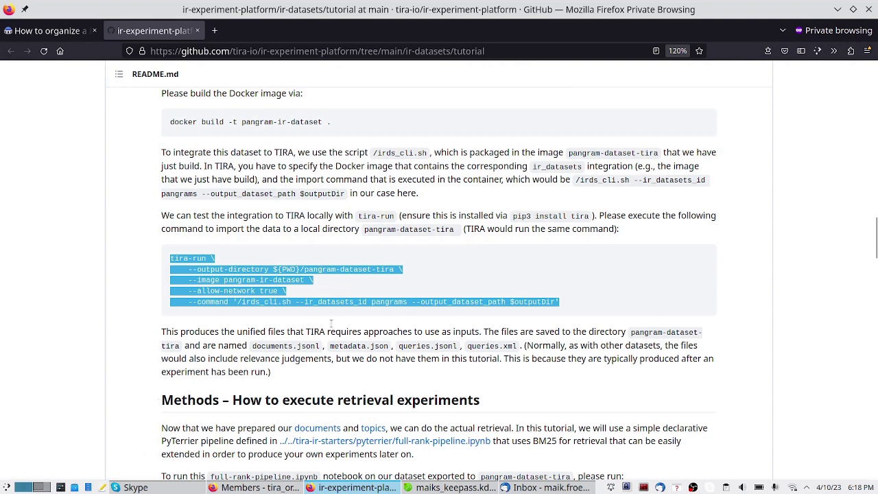
Read the guide's Step 0 Requirements, including the example docker image and tutorial link.
click(77, 32)
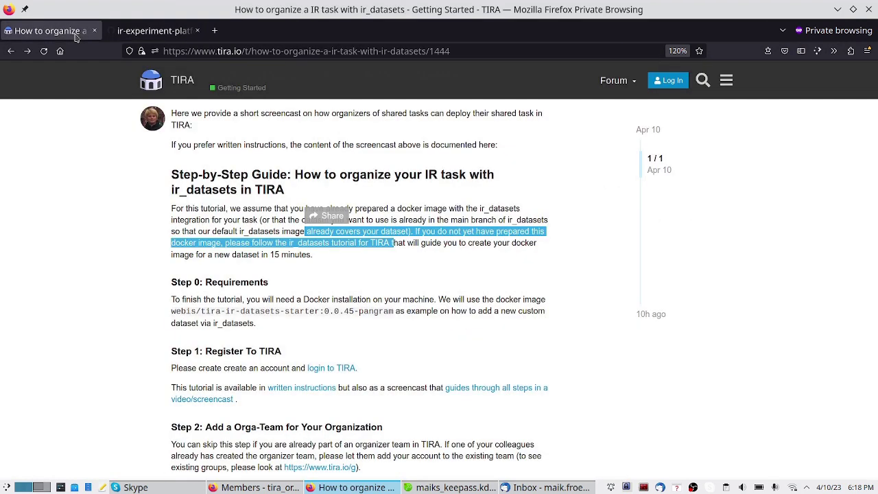
triple_click(268, 282)
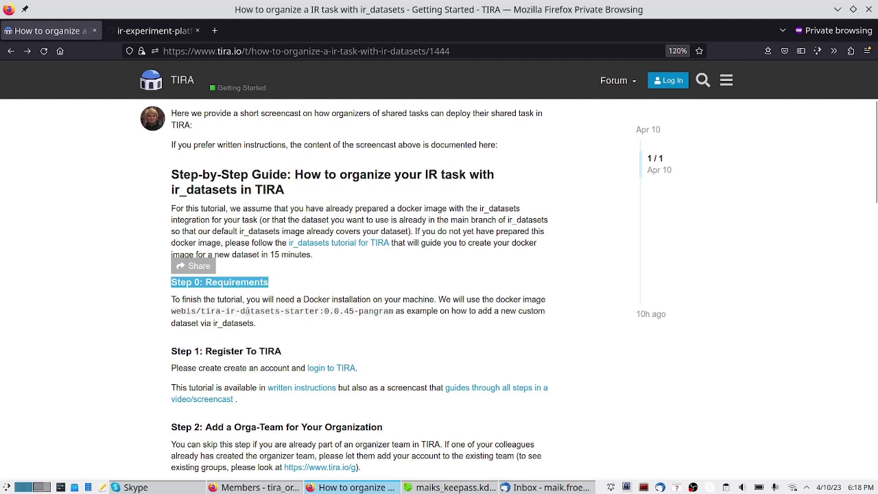
drag(438, 312, 398, 300)
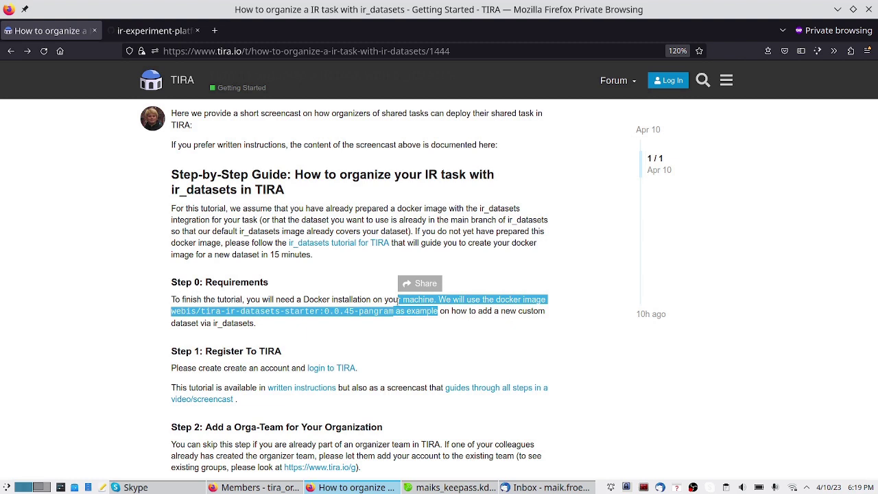
scroll(328, 326, down, 2)
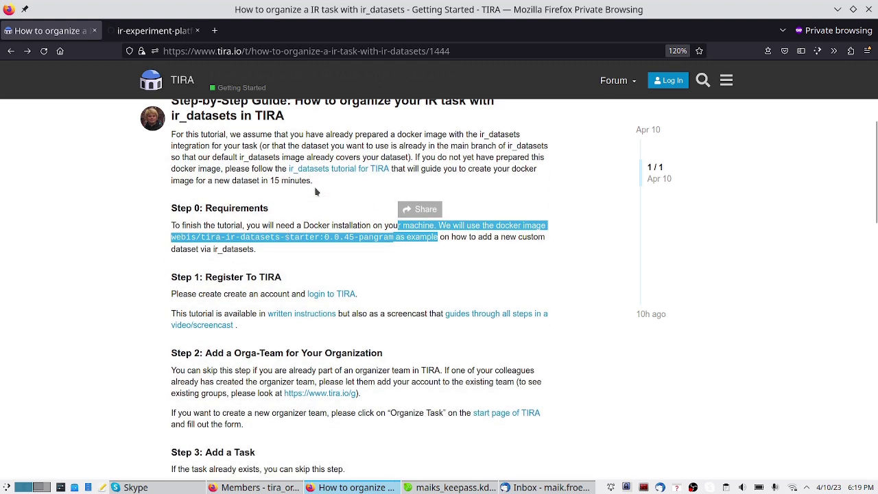
drag(398, 169, 267, 170)
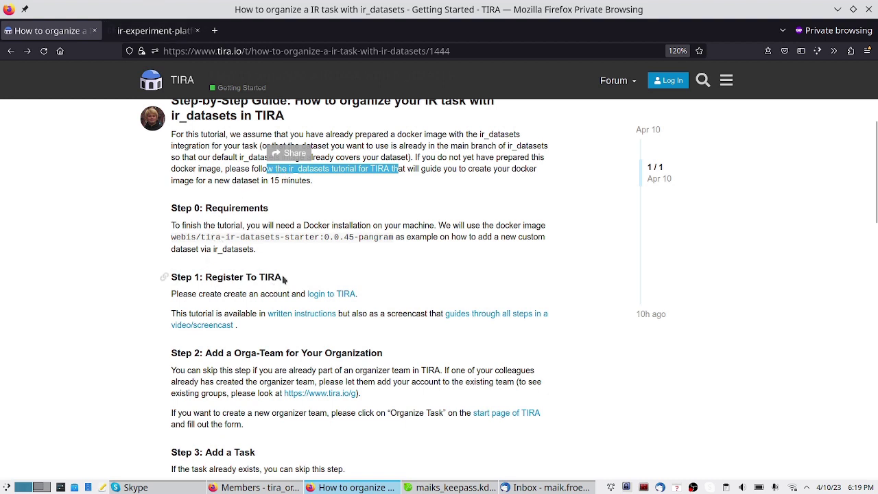
drag(268, 208, 268, 251)
Open Step 1's 'login to TIRA' link in a background tab.
scroll(268, 250, down, 2)
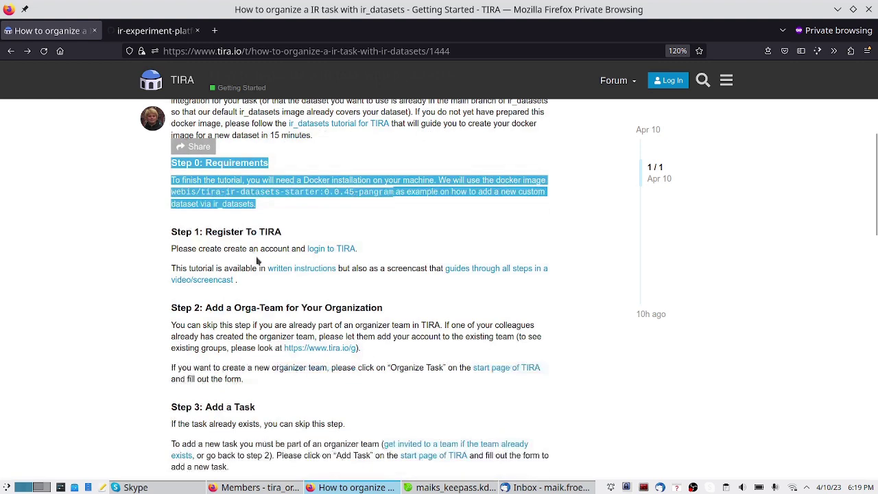
click(274, 220)
drag(205, 203, 277, 203)
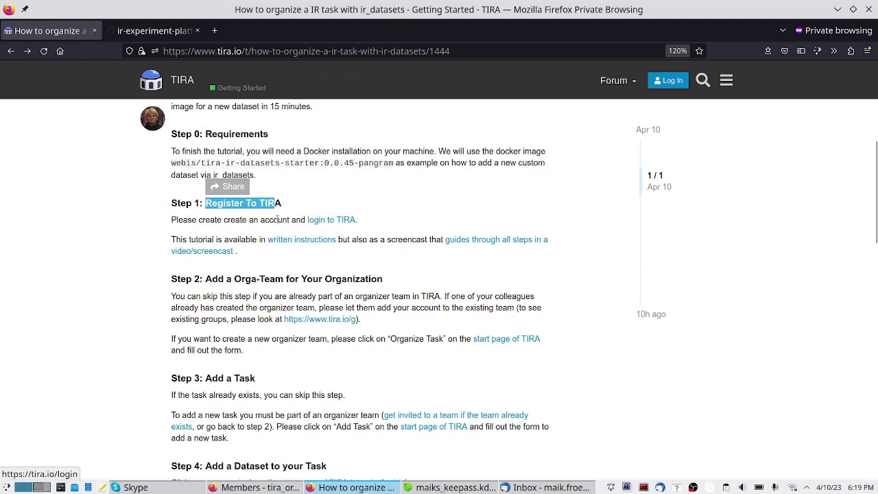
middle_click(316, 220)
Log in to TIRA with the test account's username and password copied from KeePass.
click(144, 30)
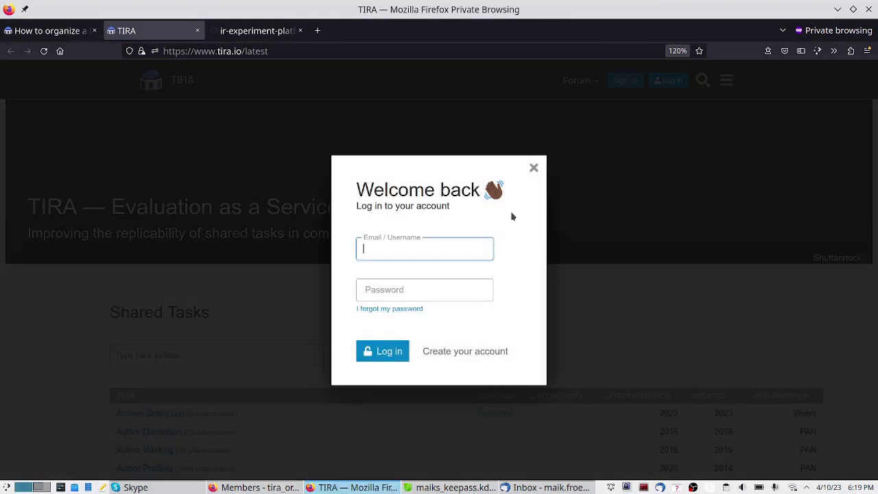
click(675, 487)
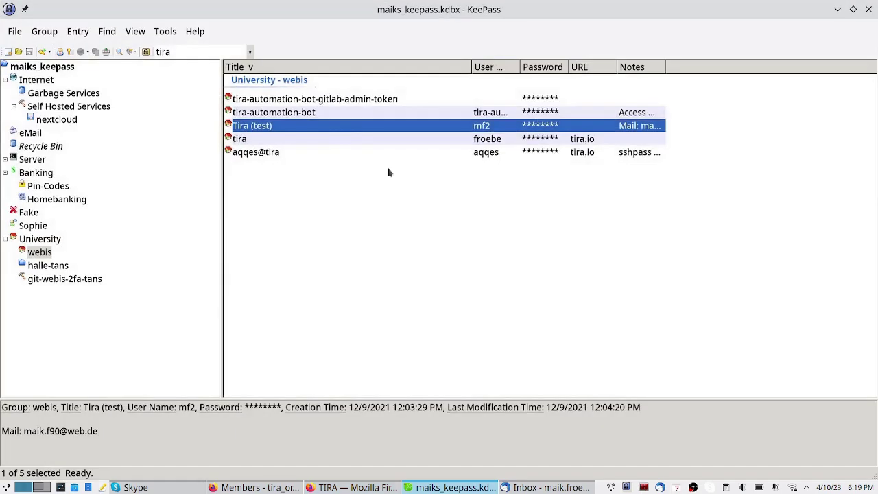
key(ctrl+b)
key(alt+Tab)
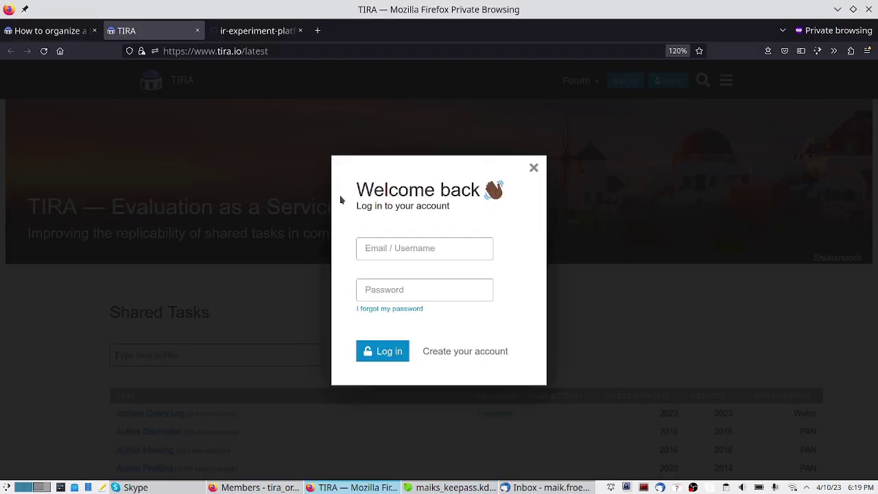
click(397, 258)
key(ctrl+v)
key(alt+Tab)
key(ctrl+c)
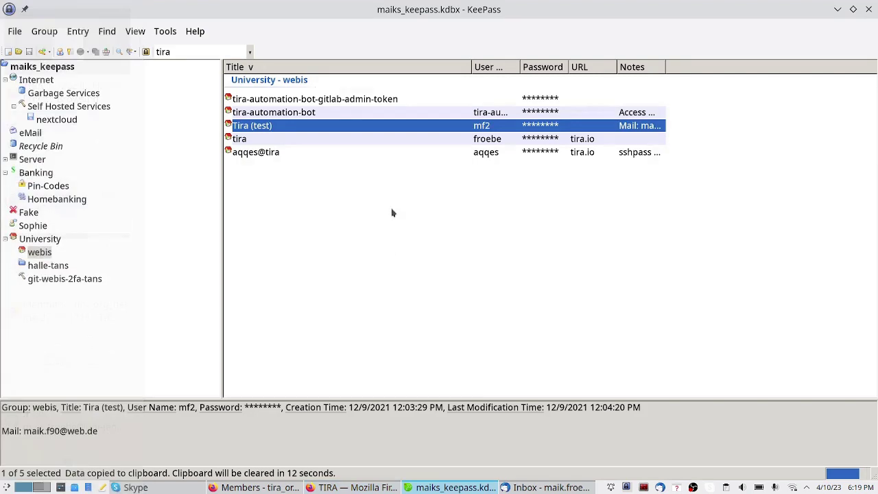
key(alt+Tab)
click(392, 287)
key(ctrl+v)
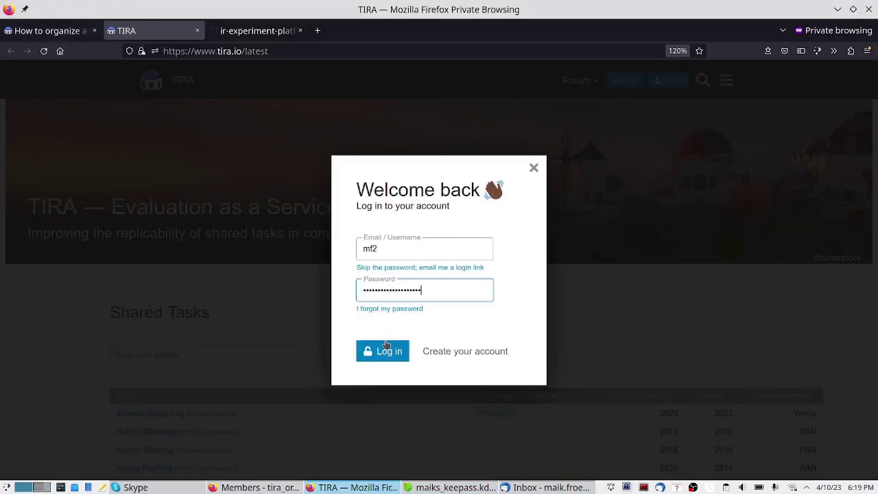
click(378, 359)
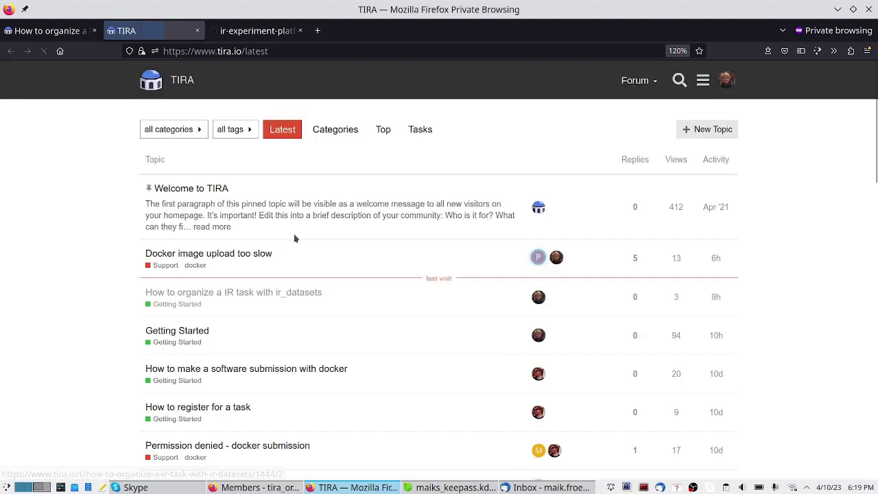
Load the TIRA start page at tira.io and scroll through the Shared Tasks list.
click(172, 83)
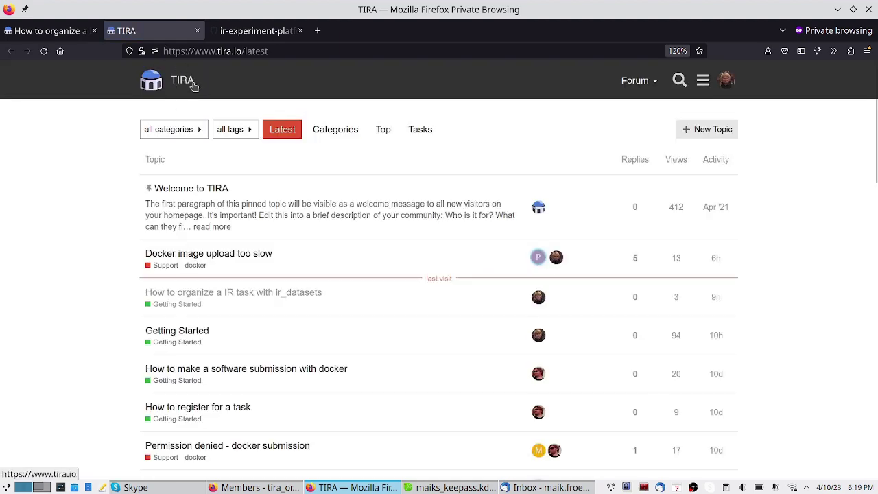
click(170, 87)
click(237, 47)
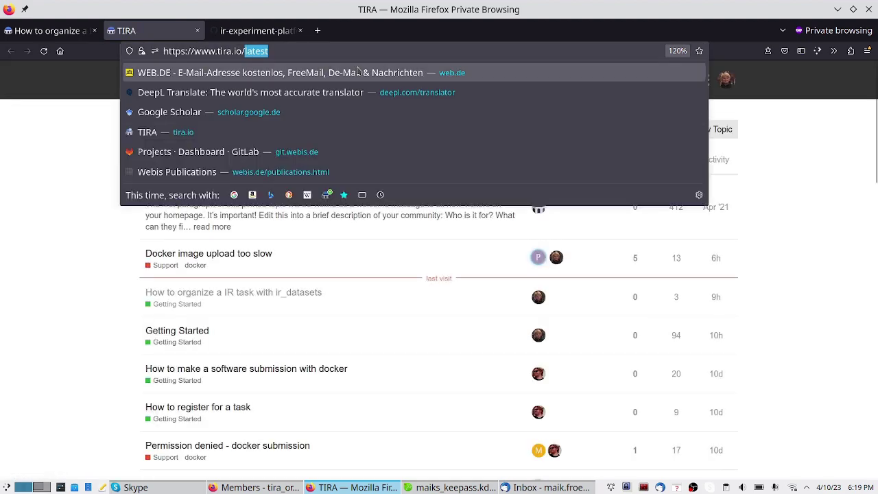
click(146, 131)
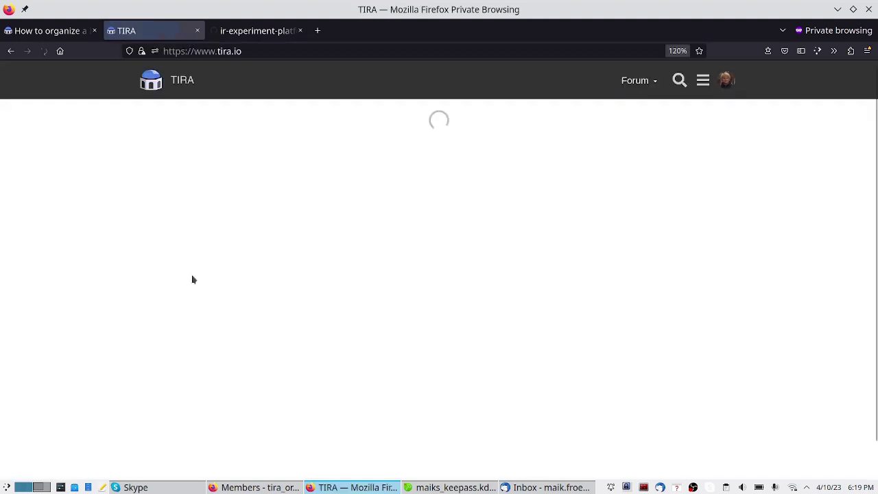
scroll(422, 297, down, 3)
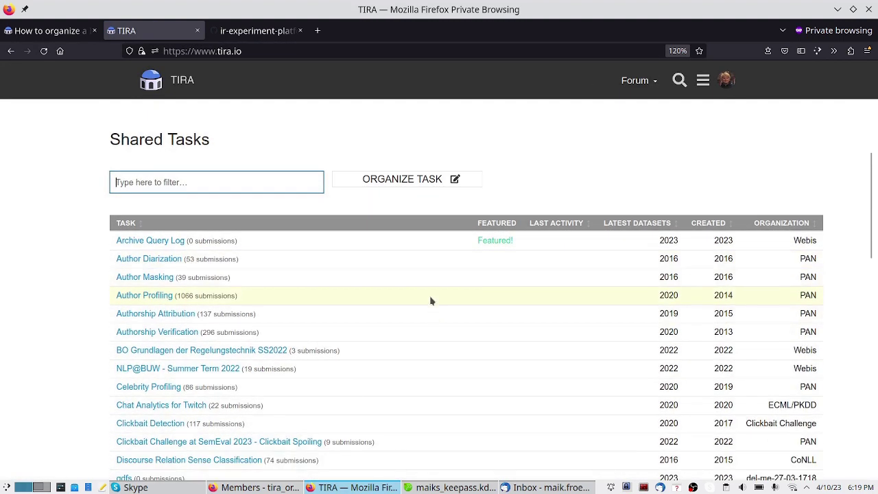
scroll(312, 290, up, 3)
scroll(255, 335, down, 3)
Reread the tutorial's Step 1 and Step 2 orga-team headings, then return to the TIRA tab.
click(76, 31)
drag(193, 204, 279, 215)
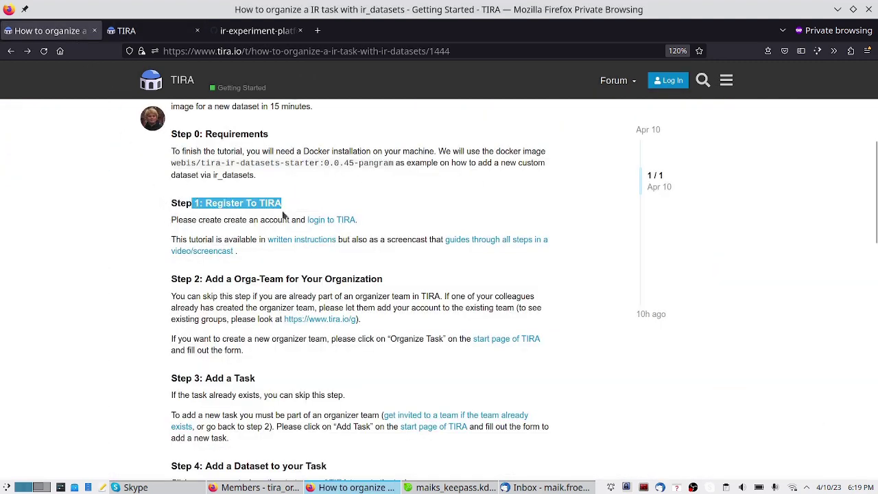
drag(384, 279, 165, 278)
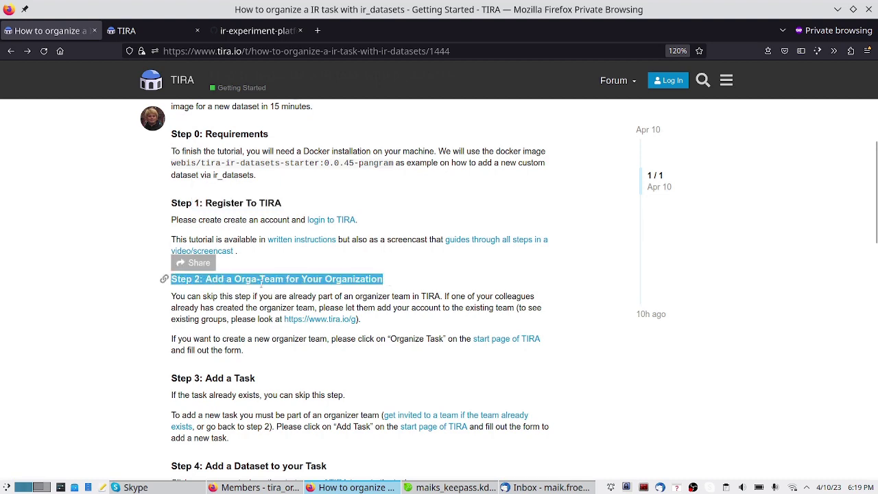
click(127, 30)
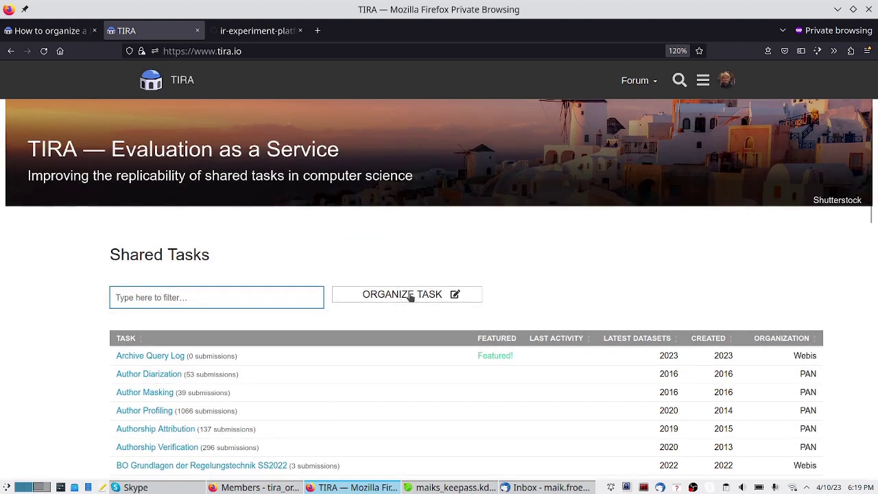
Start organizing a task and enter 'tira-tutorial' as the organization name.
click(410, 296)
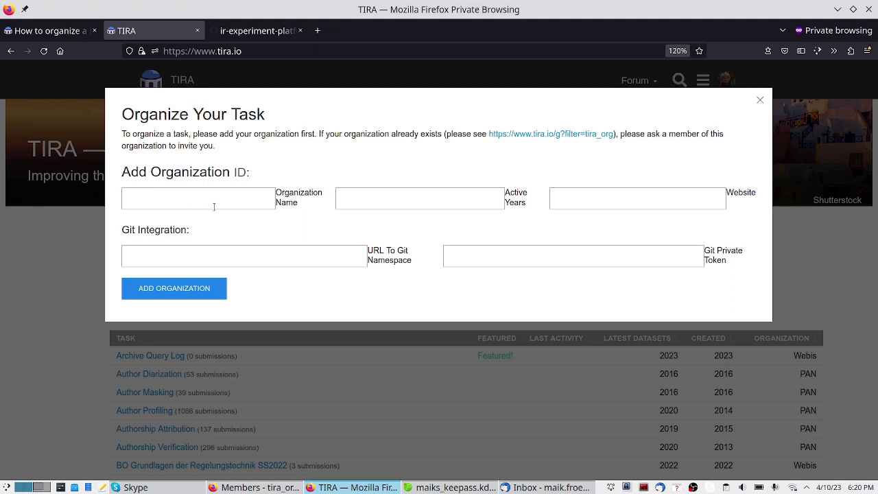
click(163, 196)
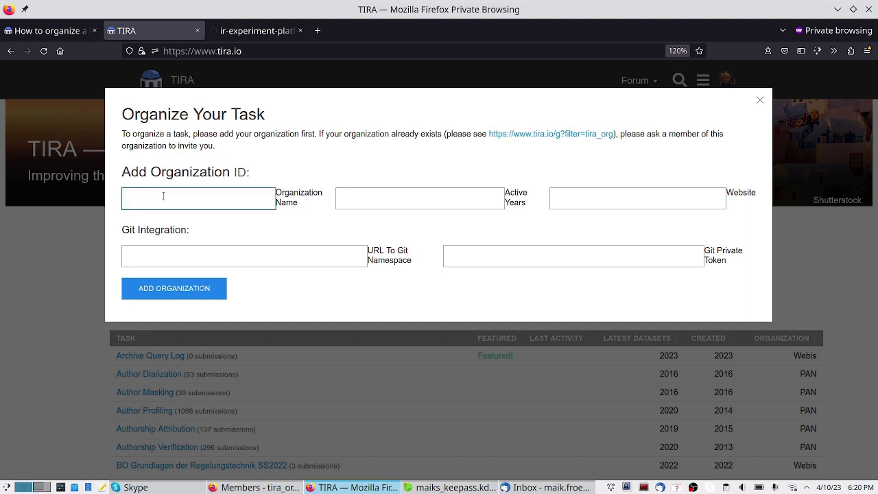
text(tira-tzu)
key(BackSpace)
text(torial)
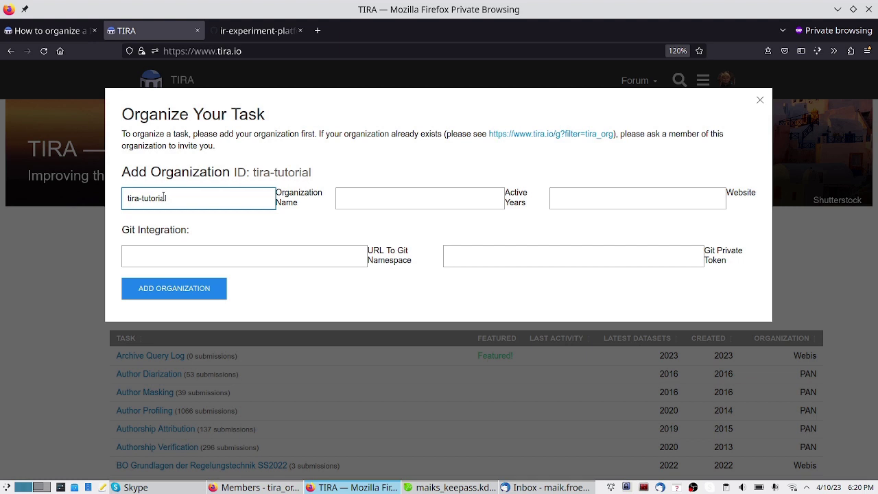
Fill in active years 2023, website and Git fields, then add the organization.
click(390, 201)
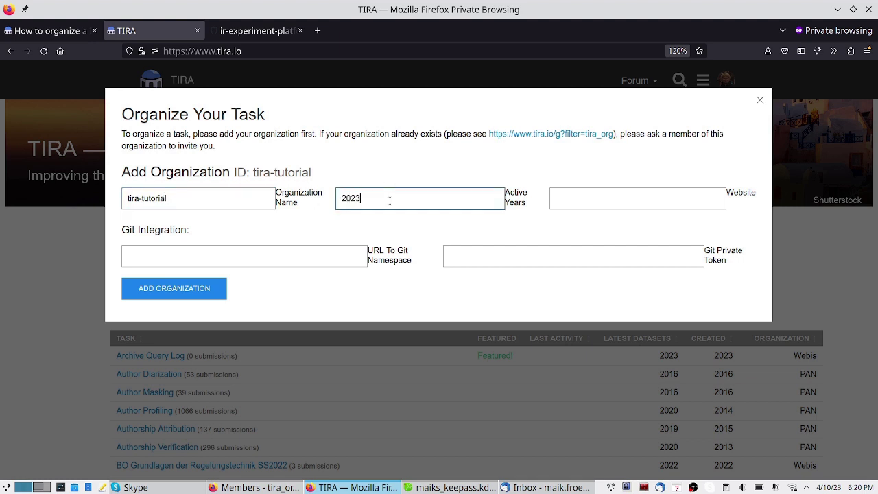
click(574, 201)
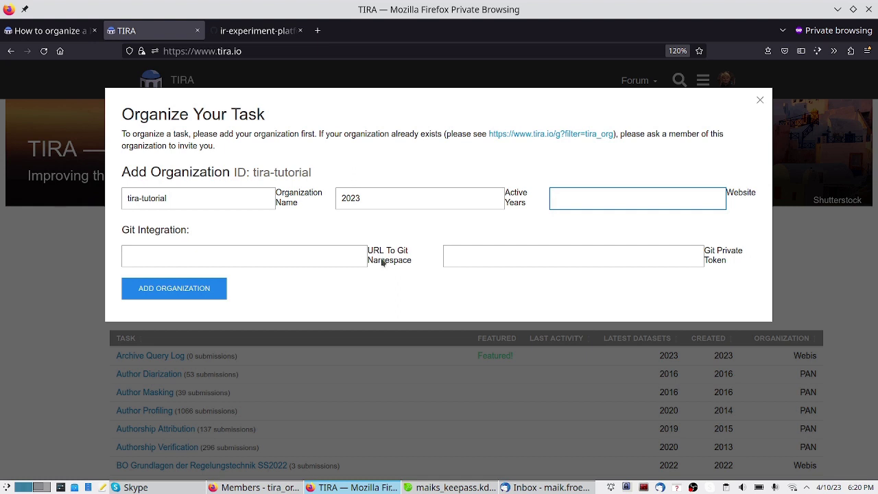
click(298, 257)
click(553, 258)
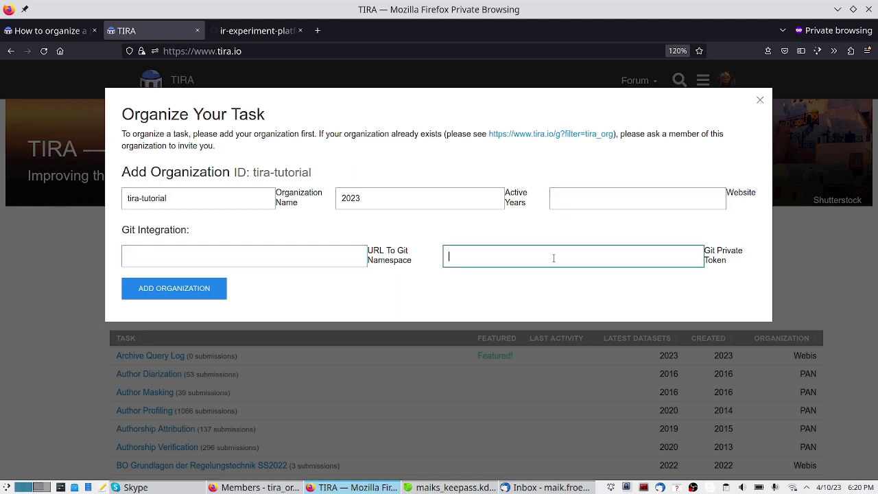
click(211, 290)
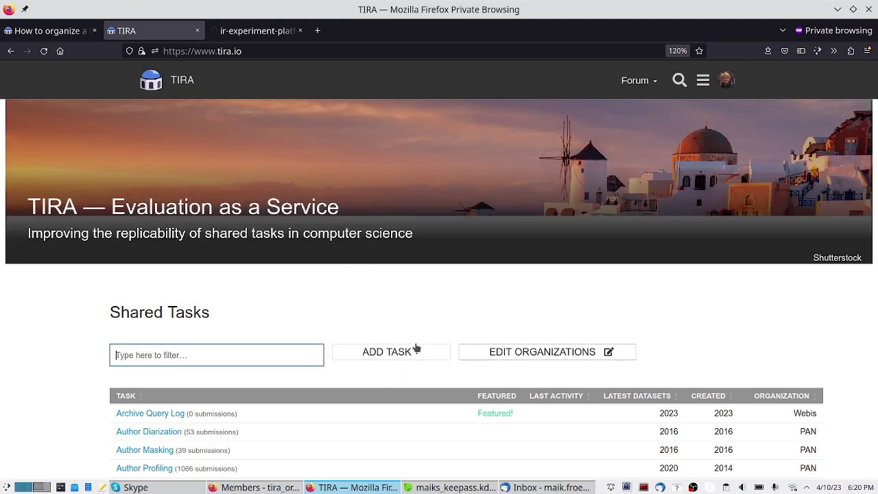
click(728, 86)
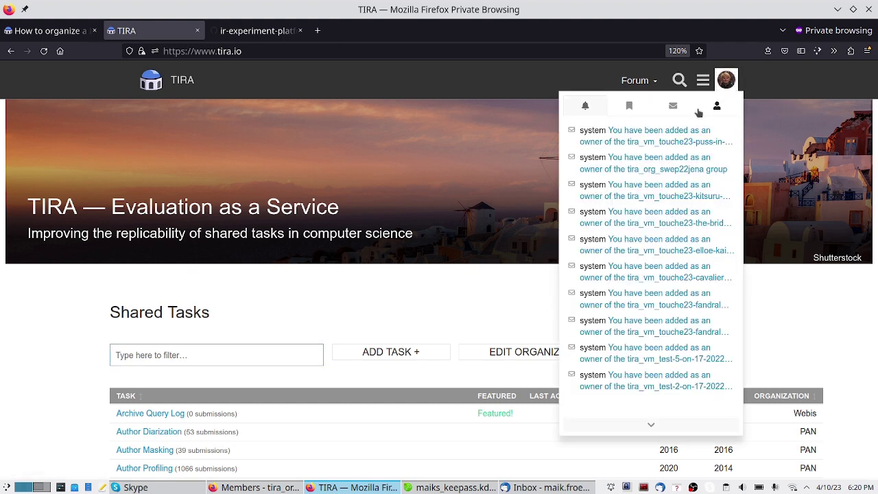
click(442, 302)
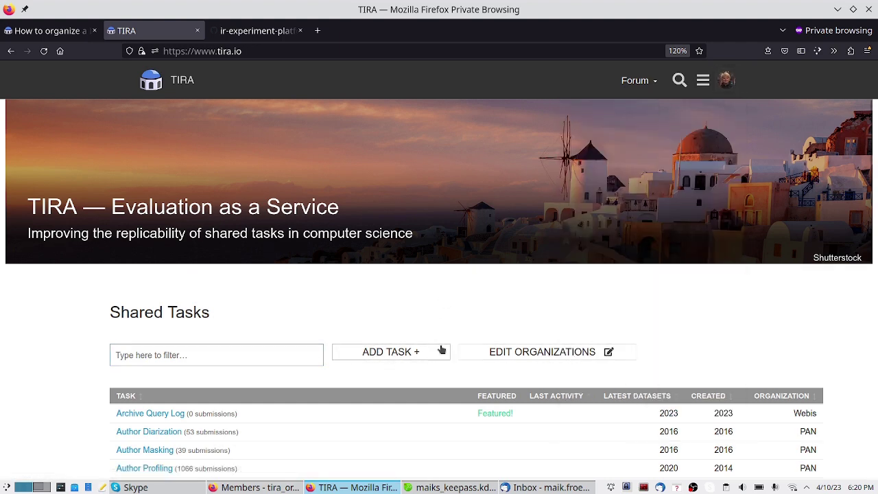
click(543, 357)
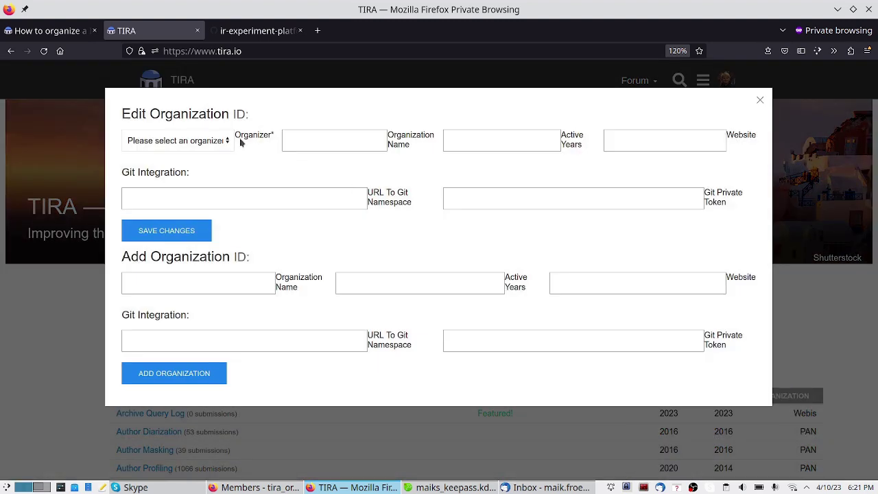
click(186, 144)
click(137, 174)
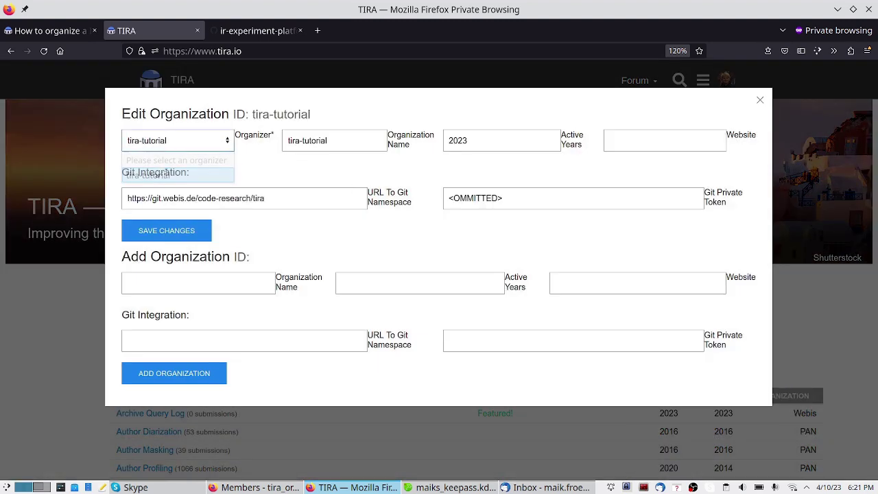
click(158, 142)
click(273, 174)
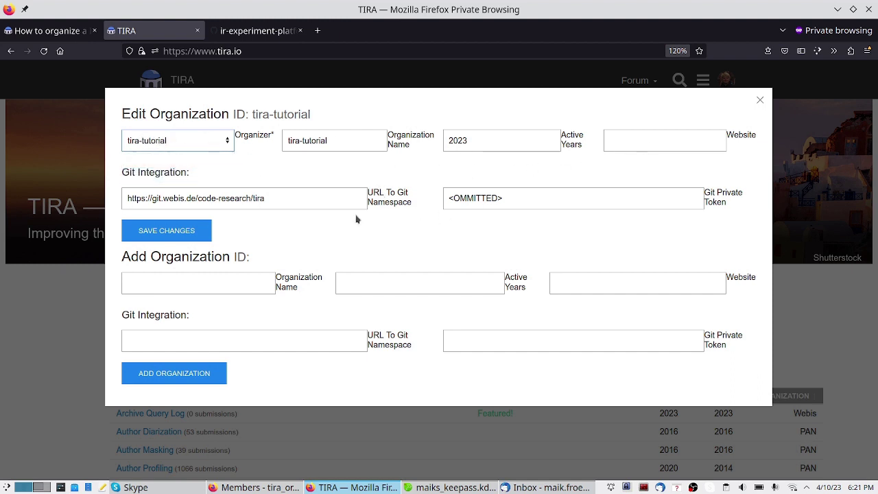
click(760, 100)
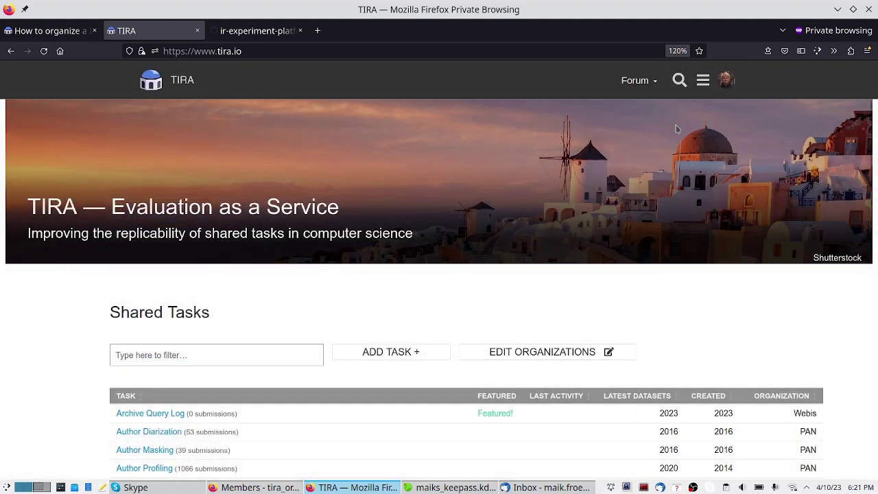
click(725, 82)
Open Groups in a new tab, filter to 'Groups I own', and open tira_org_tira-tutorial.
click(703, 80)
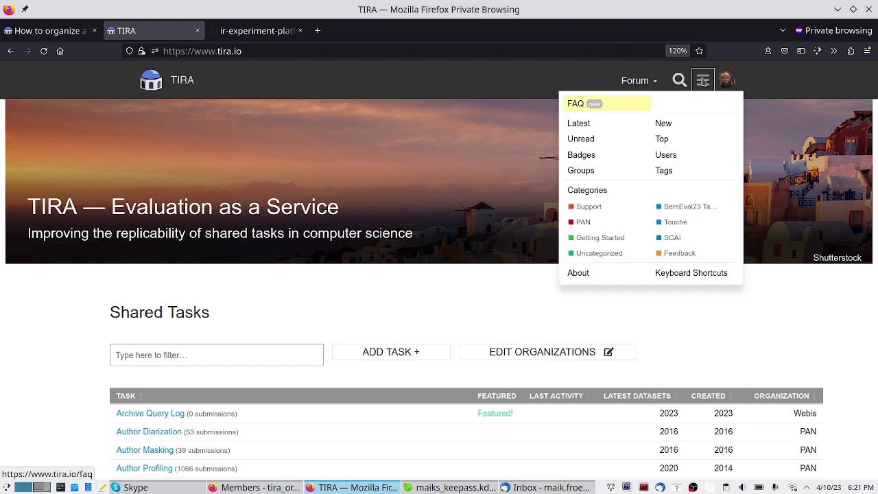
middle_click(590, 172)
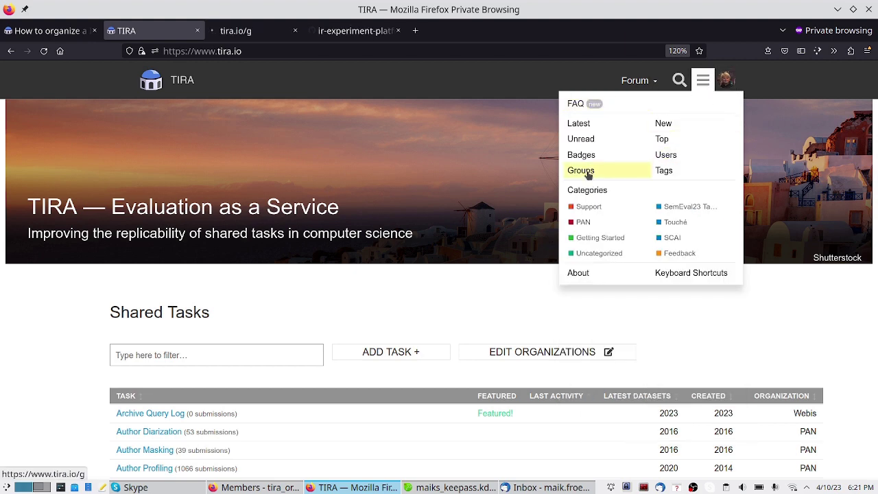
click(232, 32)
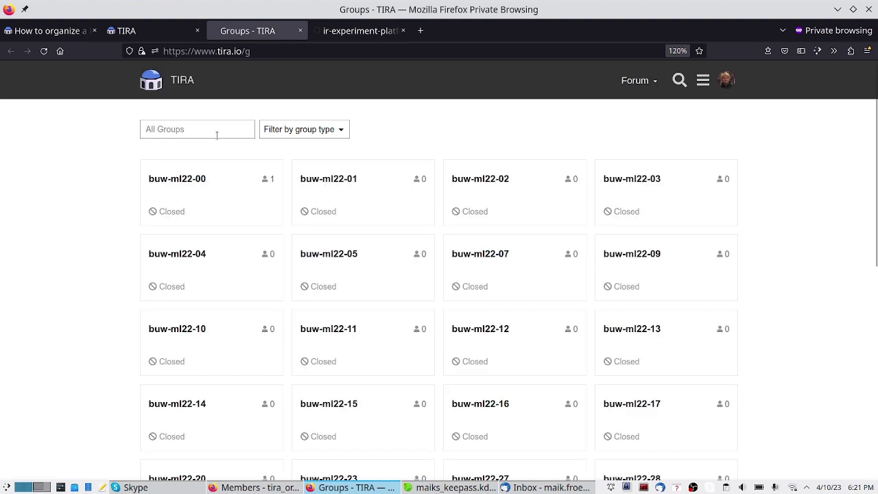
click(305, 131)
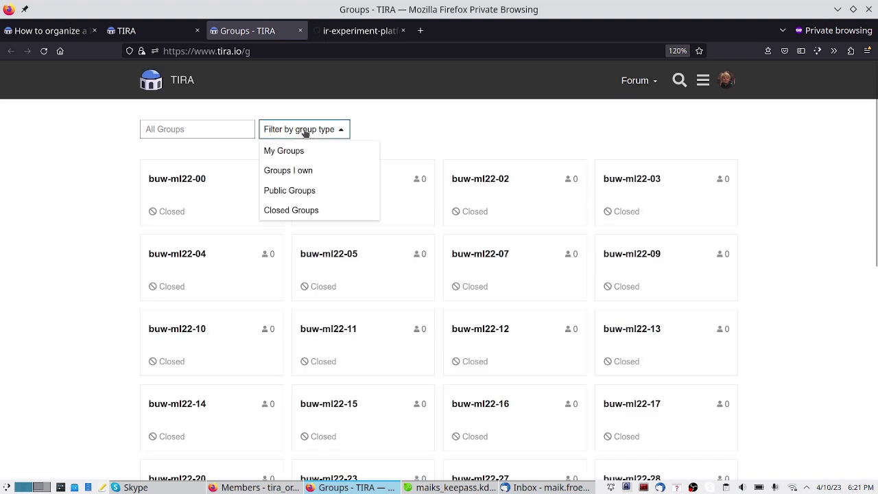
click(316, 171)
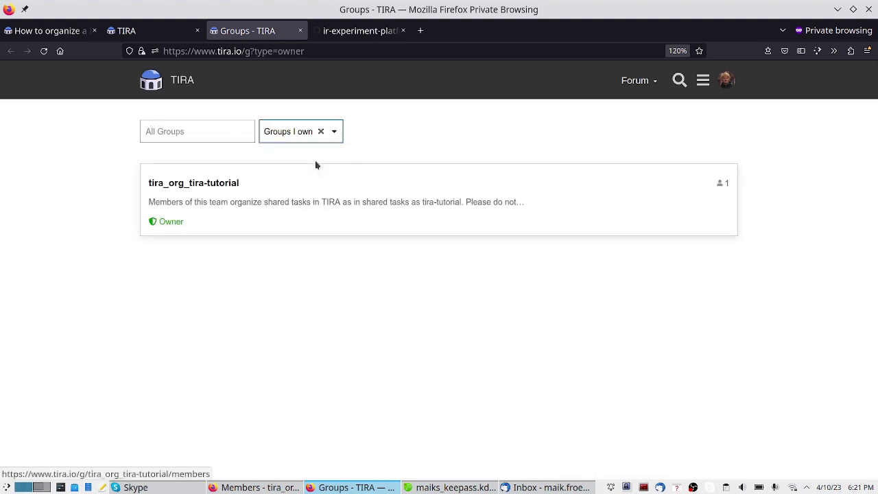
click(195, 190)
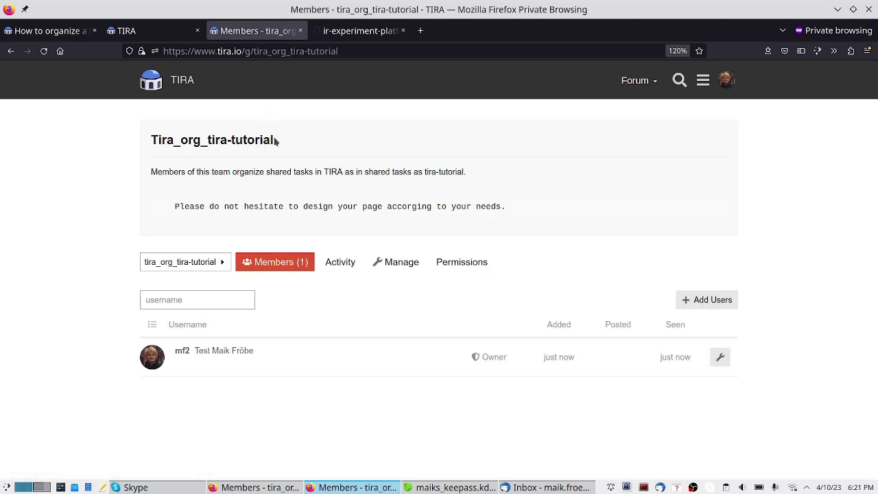
drag(283, 142, 208, 140)
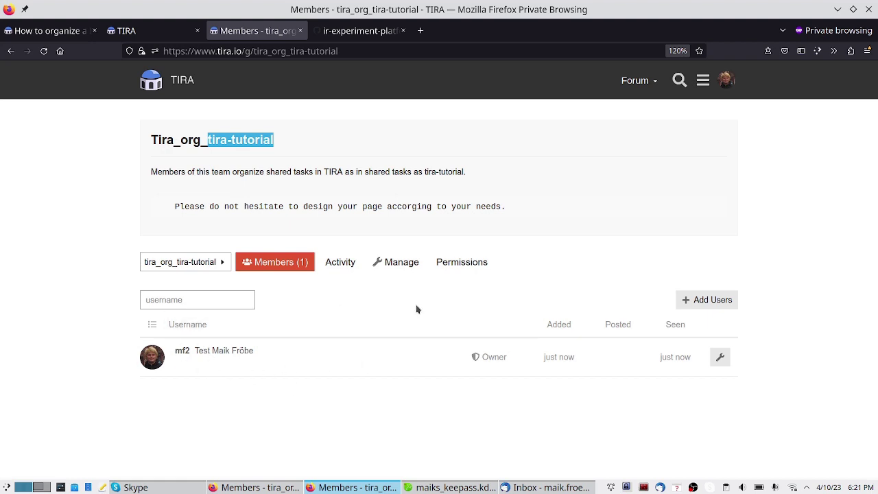
Look over the group's Add Users dialog and its management and activity views.
click(713, 300)
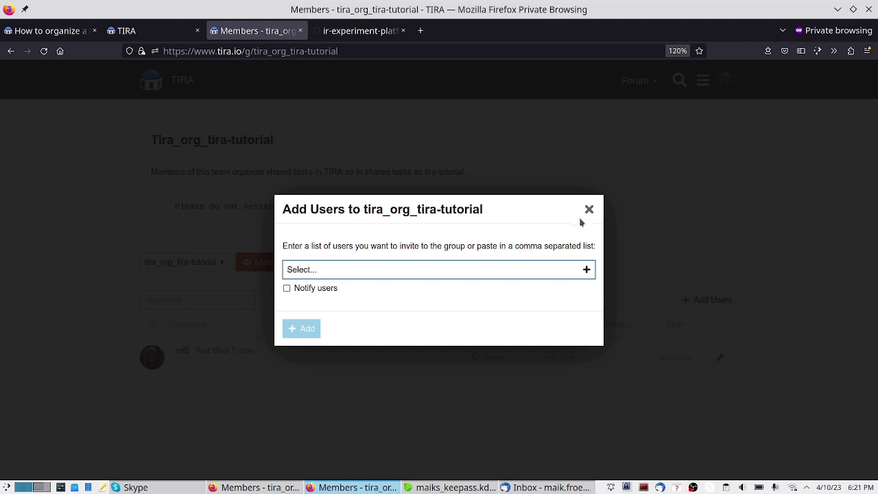
click(589, 210)
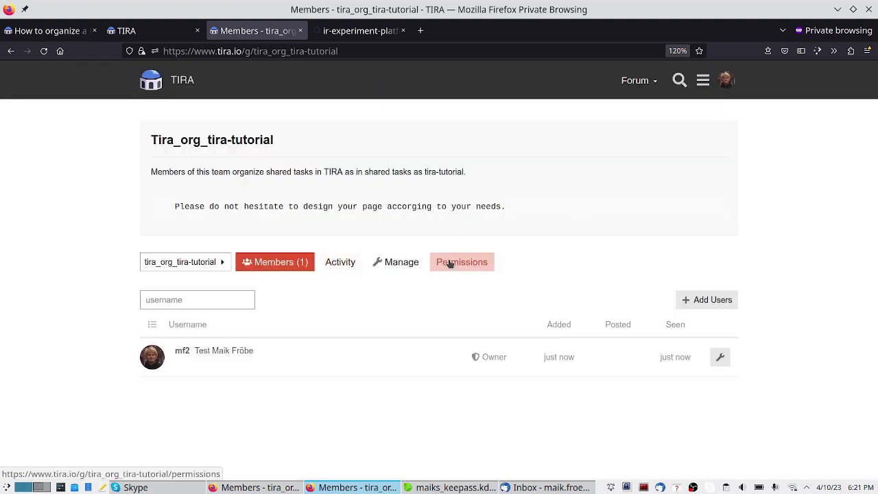
click(391, 269)
click(341, 269)
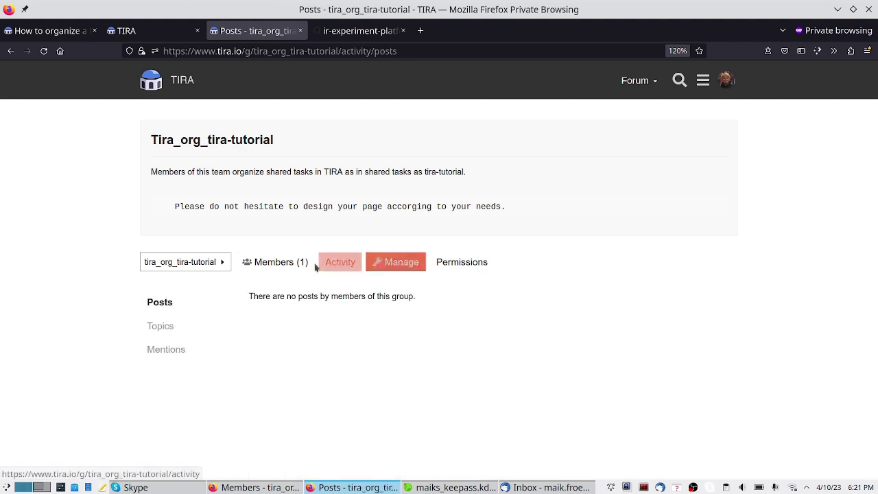
click(393, 262)
click(261, 265)
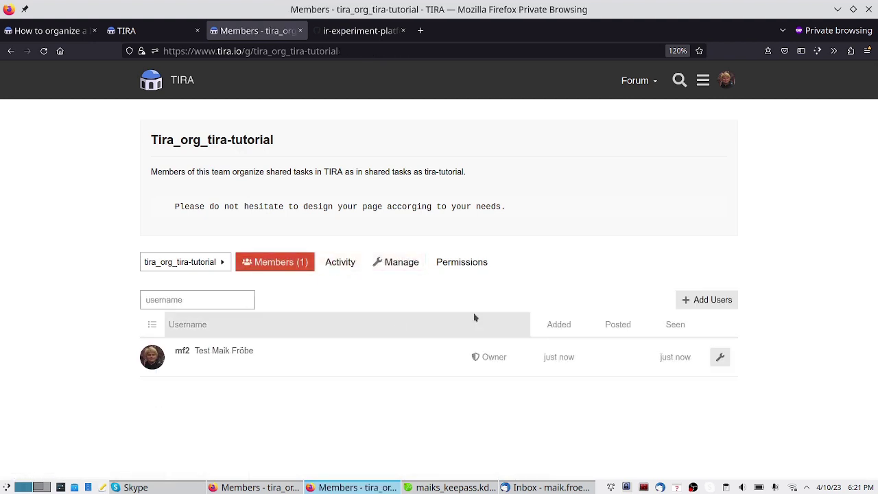
Recheck Add Users and the member's removal options without changing anything.
click(689, 305)
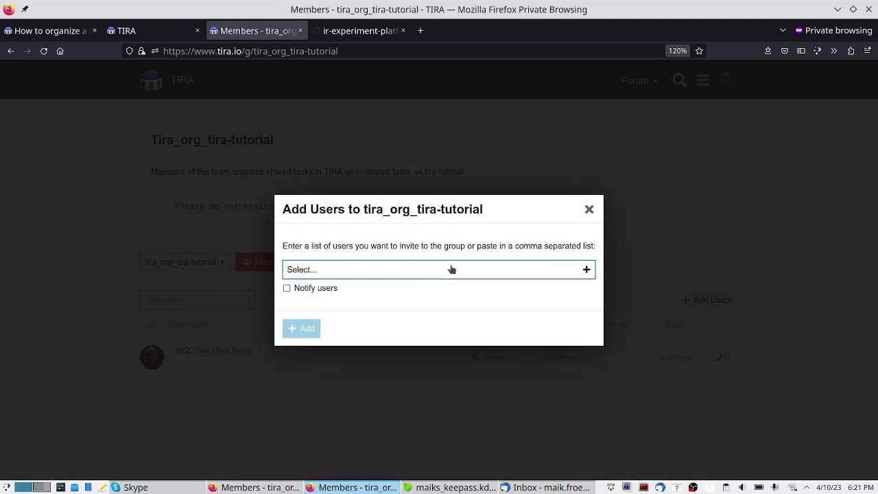
click(588, 210)
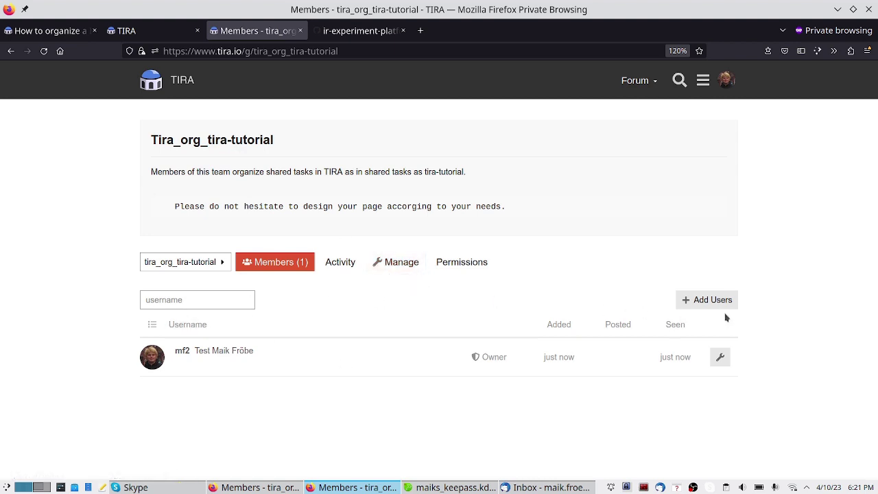
click(691, 301)
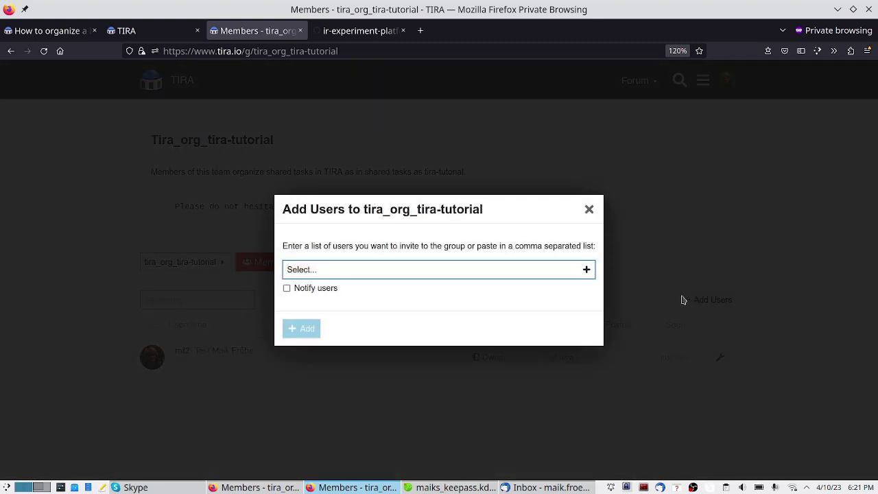
click(588, 209)
click(720, 356)
click(803, 320)
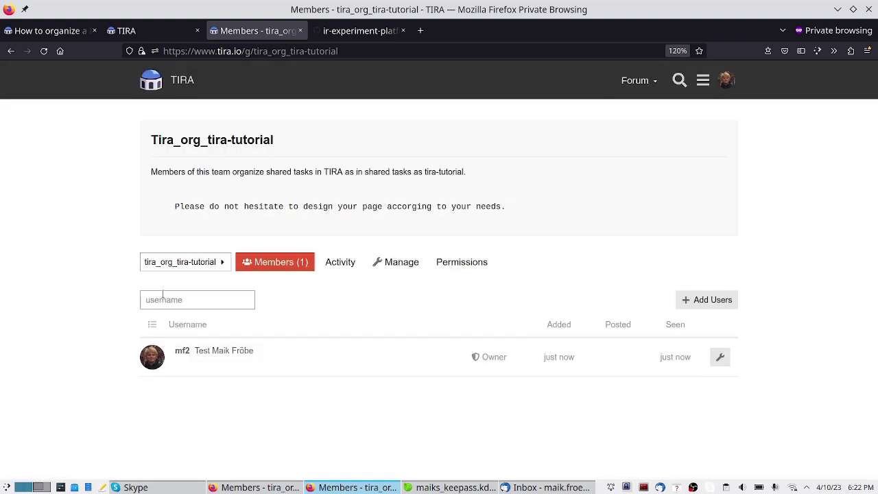
Start a new task named 'tira-tutorial-ir-task' with tira-tutorial as its organizer.
click(31, 38)
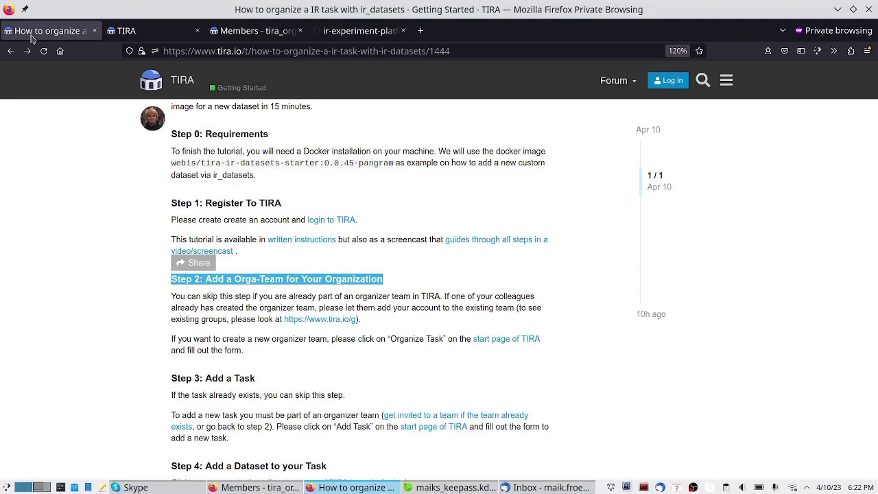
click(126, 31)
click(471, 328)
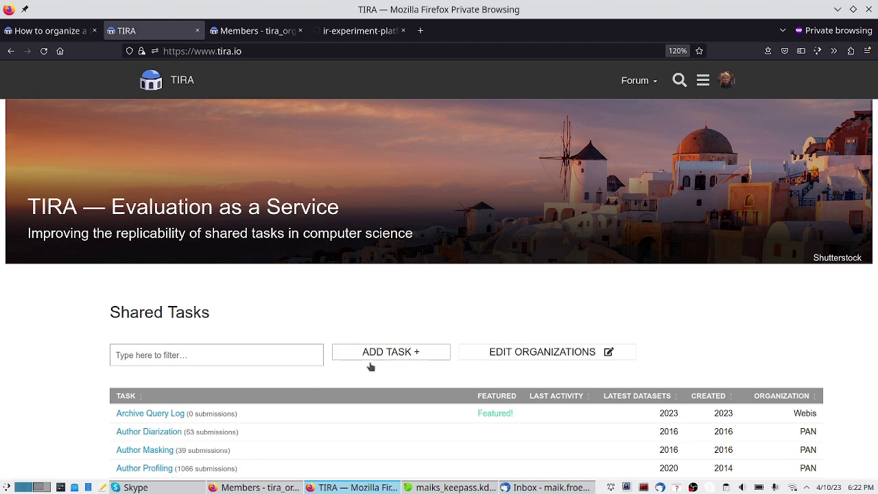
click(391, 353)
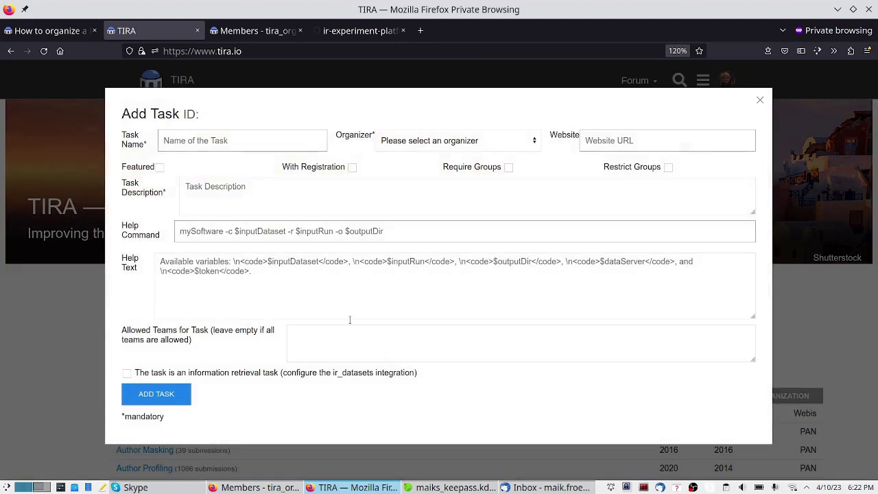
click(194, 138)
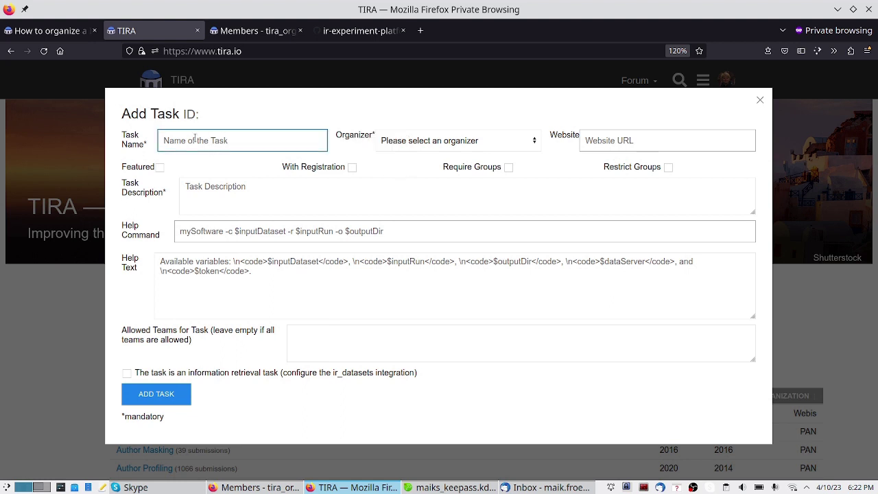
text(tira-tutori)
text(ao)
text(-ir-task)
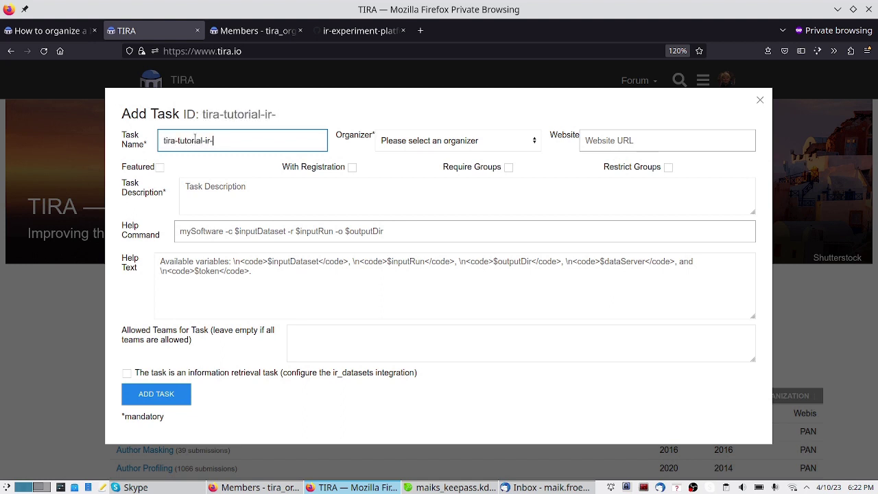
click(456, 140)
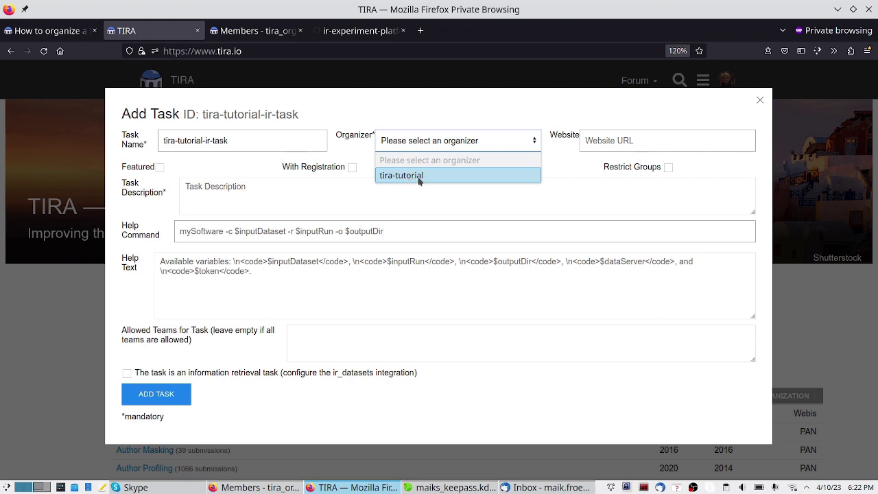
click(420, 175)
Describe the task as 'This is my tutorial' and submit it.
click(634, 143)
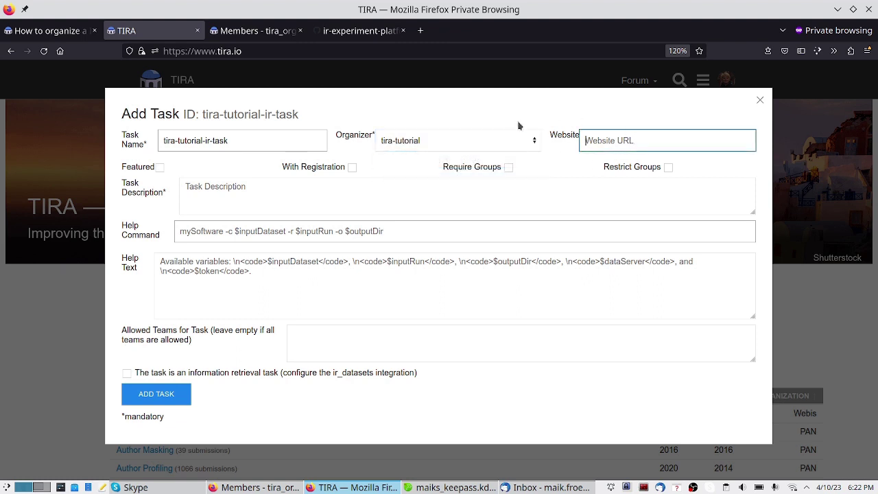
click(226, 187)
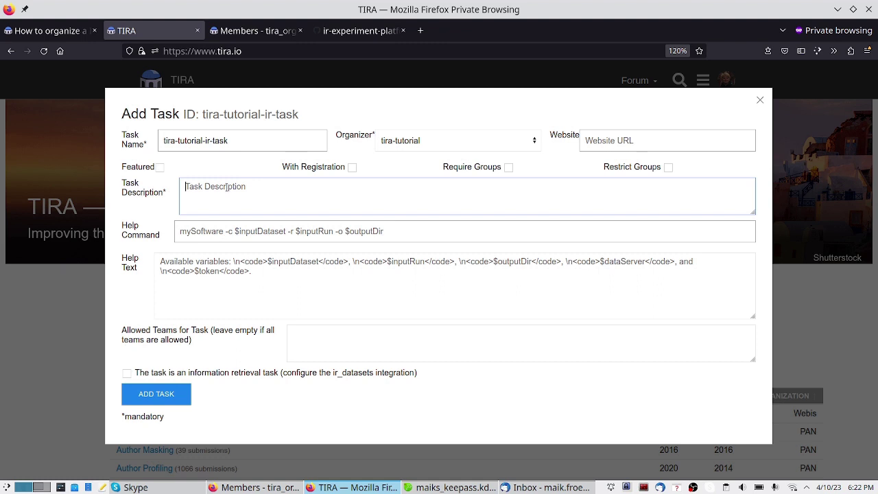
text(This is my tutorial)
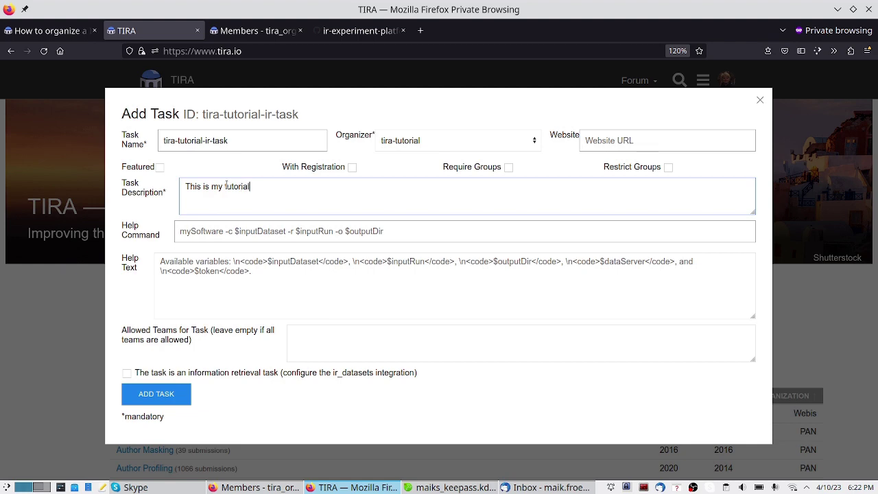
click(156, 394)
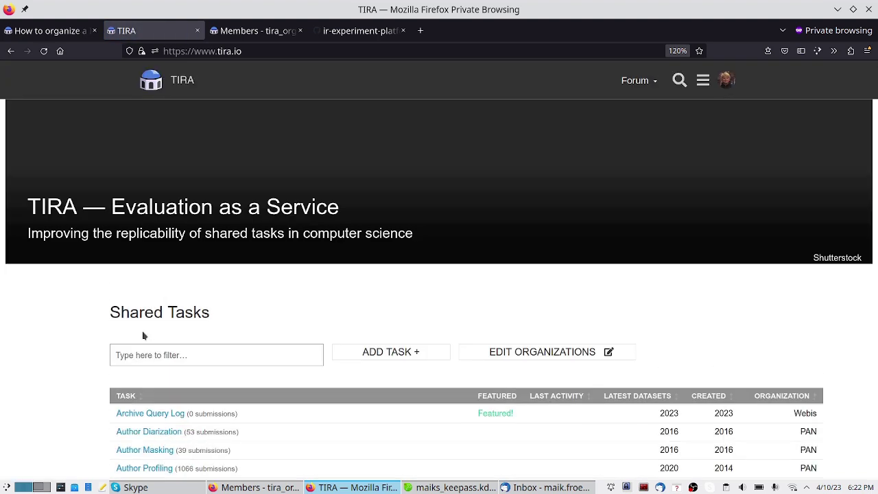
Filter the Shared Tasks list by 'tuto' to find tira-tutorial-ir-task.
click(143, 356)
text(tutu)
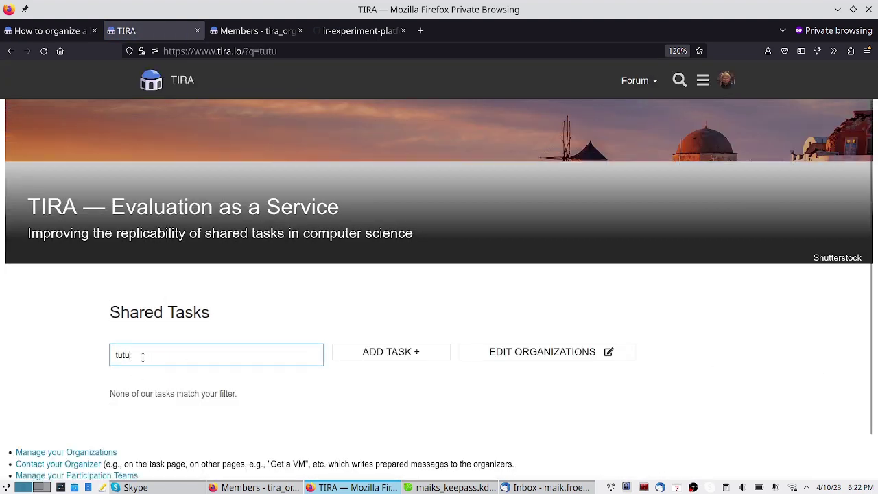
key(BackSpace)
text(o)
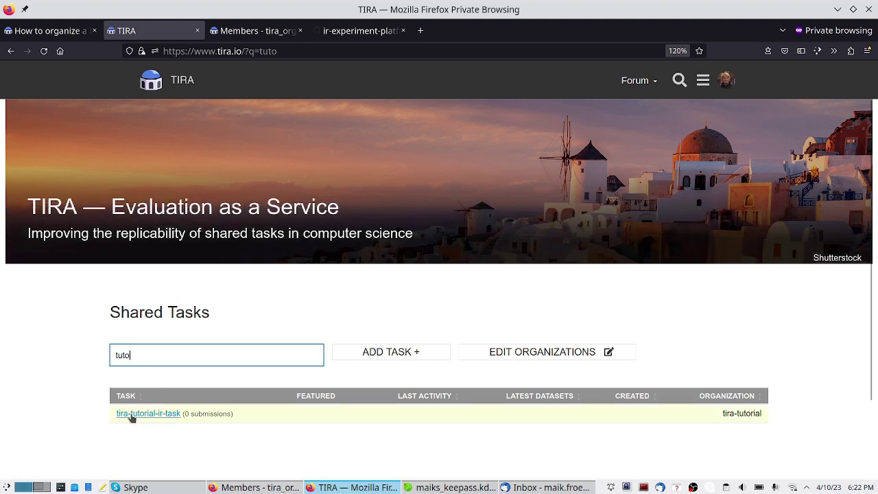
Read ahead through the next steps of the ir_datasets tutorial page.
click(55, 32)
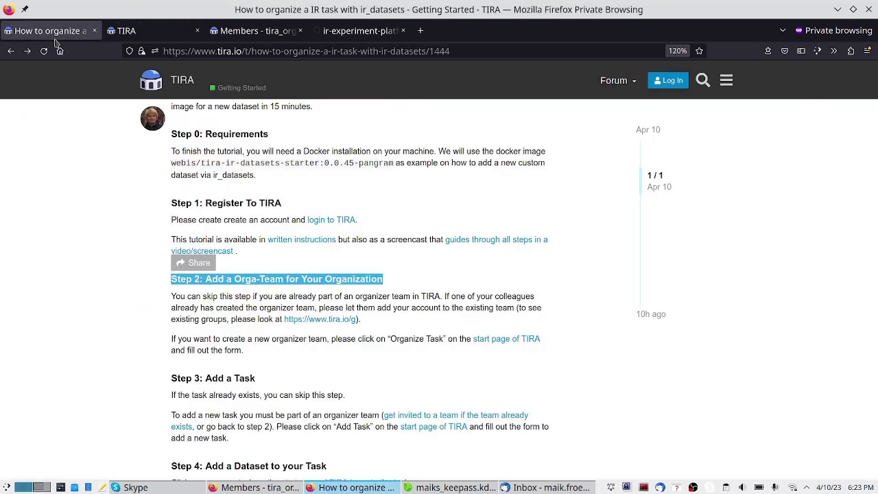
click(346, 306)
drag(268, 379, 162, 378)
scroll(234, 365, down, 1)
scroll(241, 346, down, 3)
scroll(248, 319, down, 1)
scroll(298, 323, down, 1)
drag(328, 245, 171, 244)
Return to TIRA and confirm tira-tutorial-ir-task appears in the filtered list.
click(131, 30)
scroll(129, 240, down, 1)
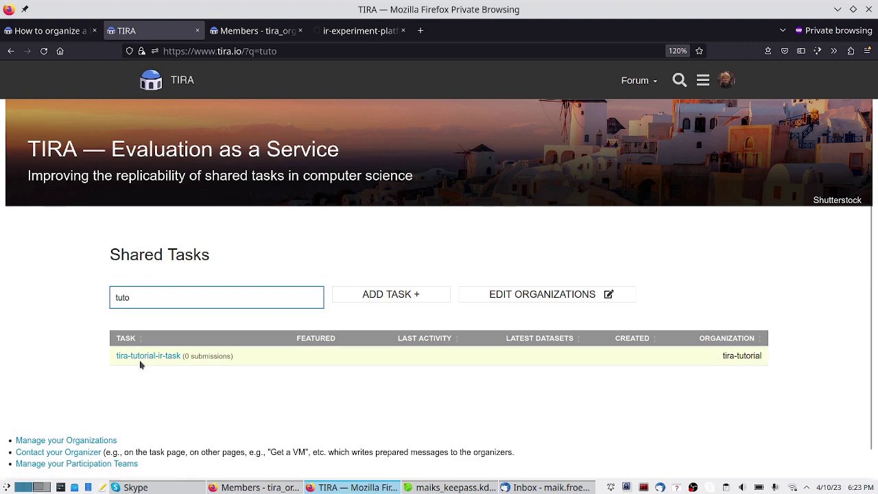
scroll(140, 365, up, 1)
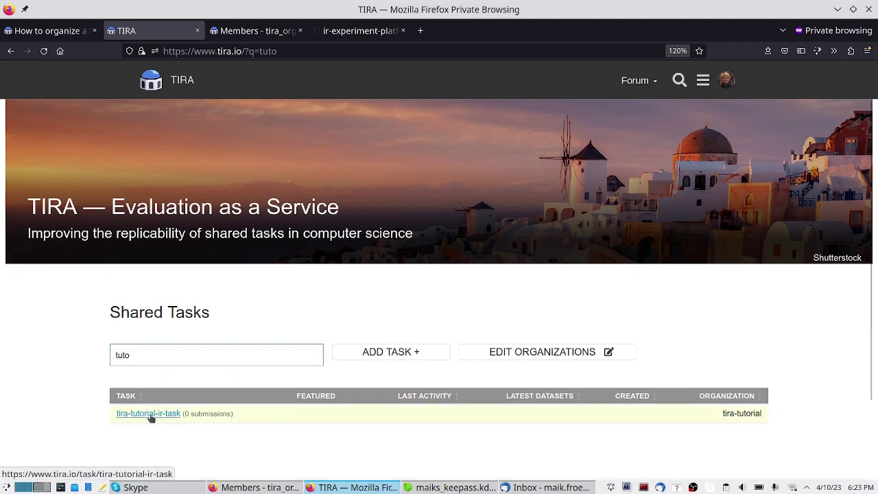
On the tira-tutorial-ir-task page, collapse the task settings and bring up Import existing Dataset.
click(149, 414)
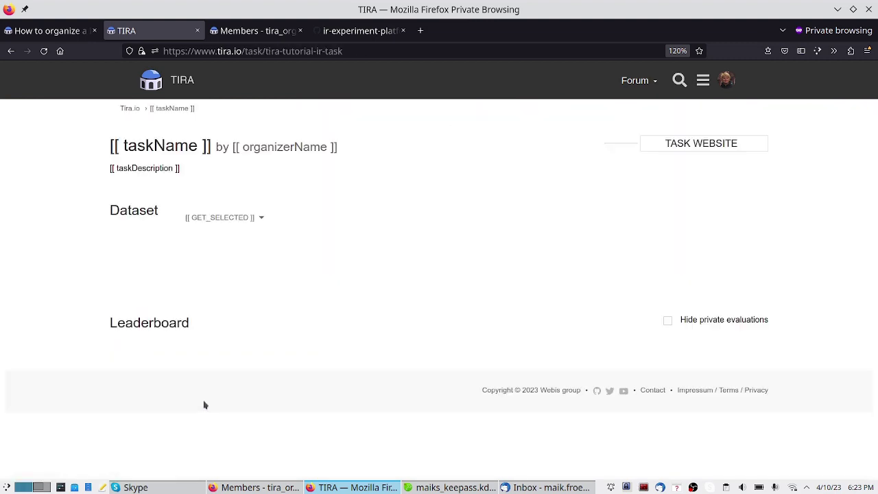
click(225, 225)
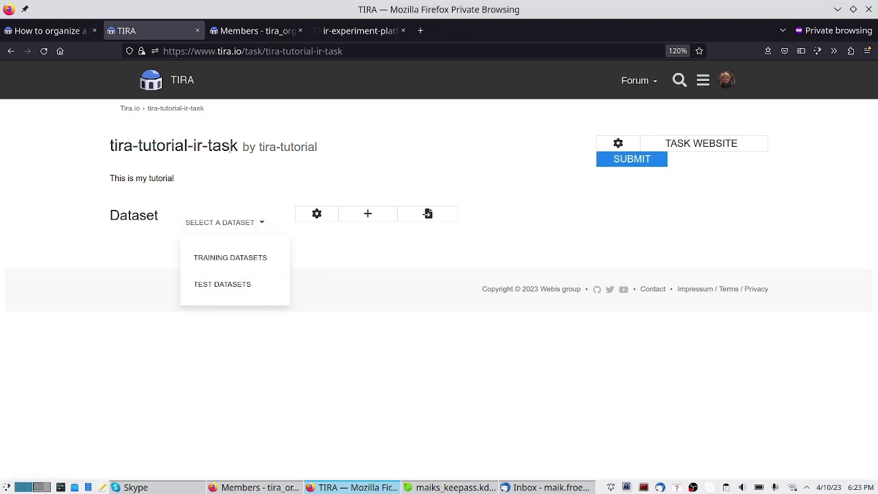
click(173, 168)
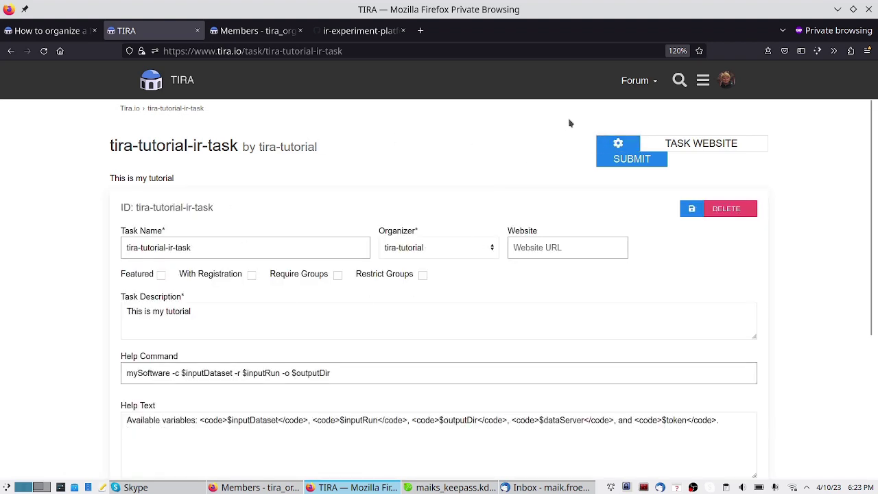
click(607, 144)
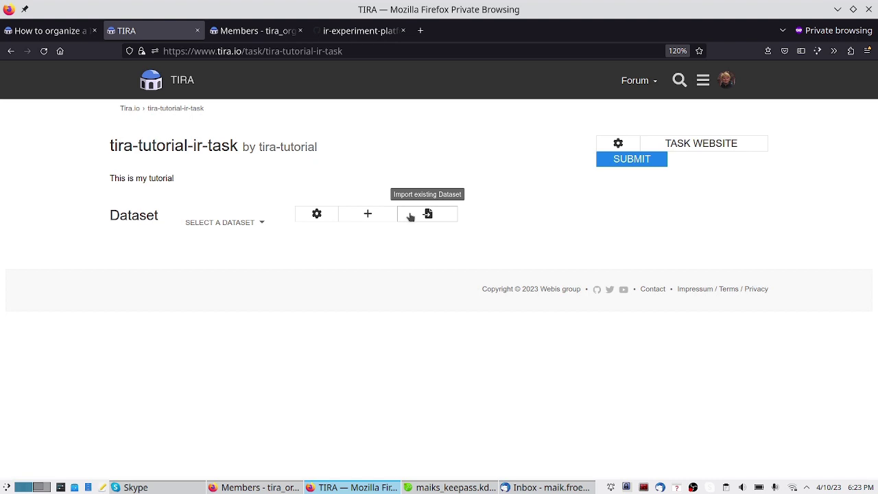
click(423, 215)
click(429, 214)
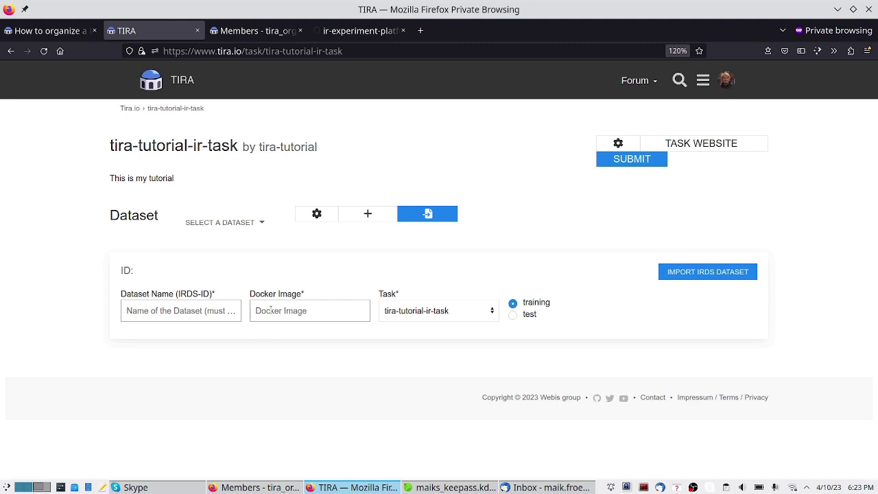
Copy webis/tira-ir-datasets-starter:0.0.45-pangram from the article into the Docker Image field.
click(42, 34)
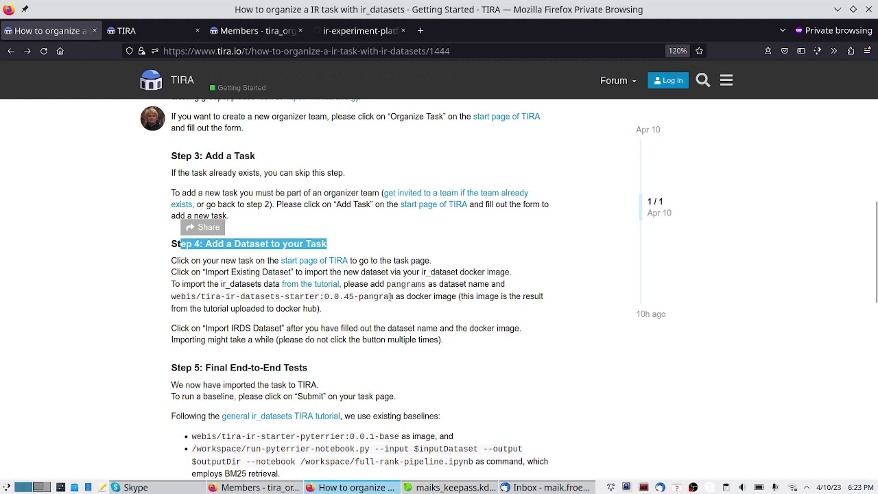
drag(395, 296, 169, 297)
key(ctrl+c)
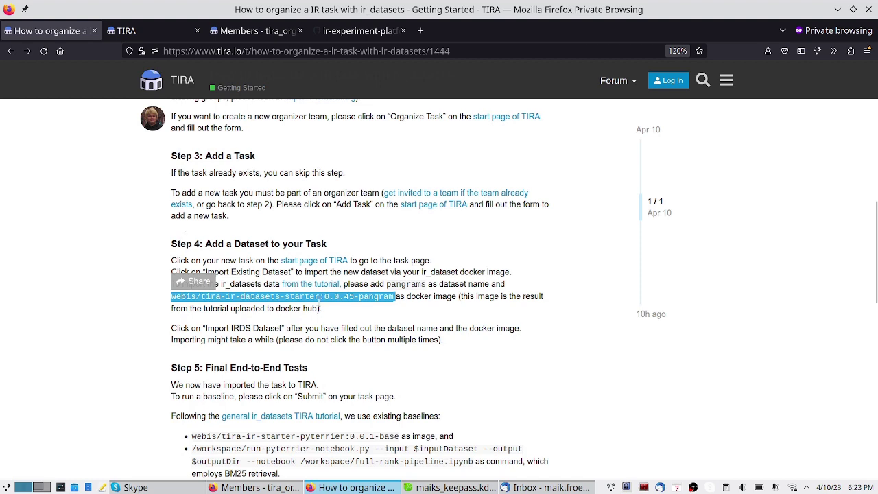
click(233, 31)
click(183, 31)
click(277, 311)
key(ctrl+v)
drag(287, 311, 178, 315)
Copy the dataset name 'pangrams' from the tutorial article.
click(64, 32)
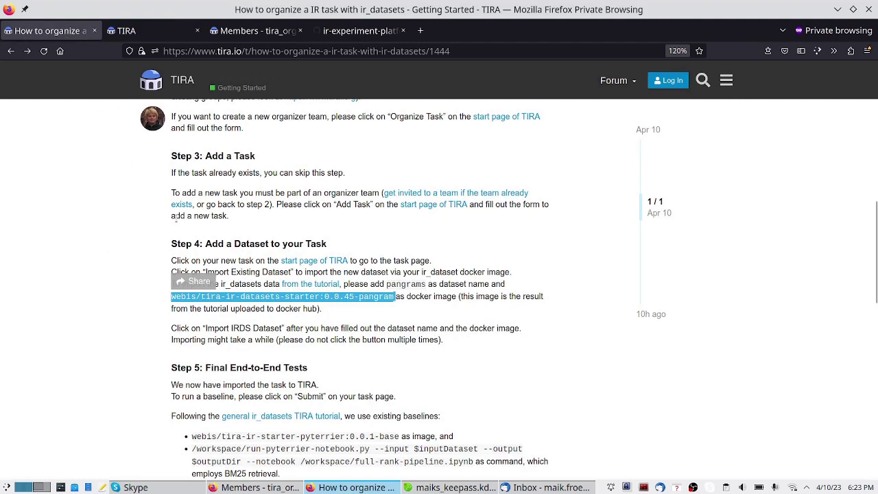
click(409, 284)
double_click(405, 283)
key(ctrl+c)
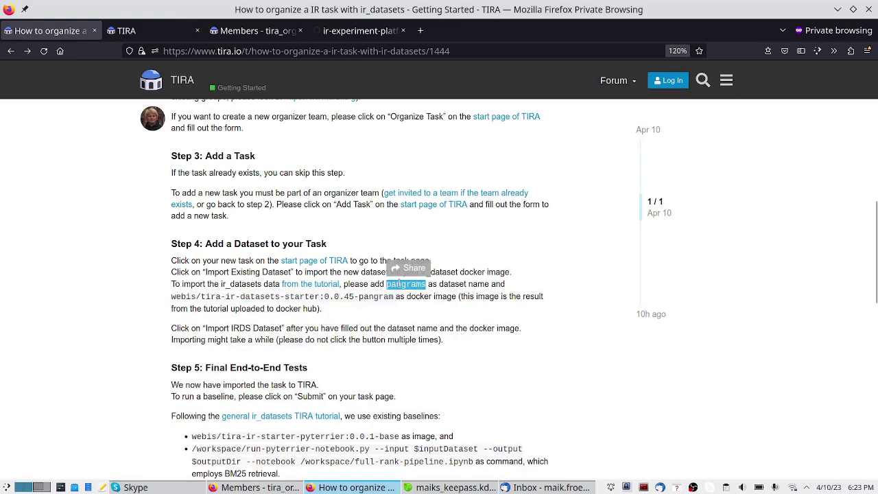
key(ctrl+Tab)
click(337, 309)
key(ctrl+a)
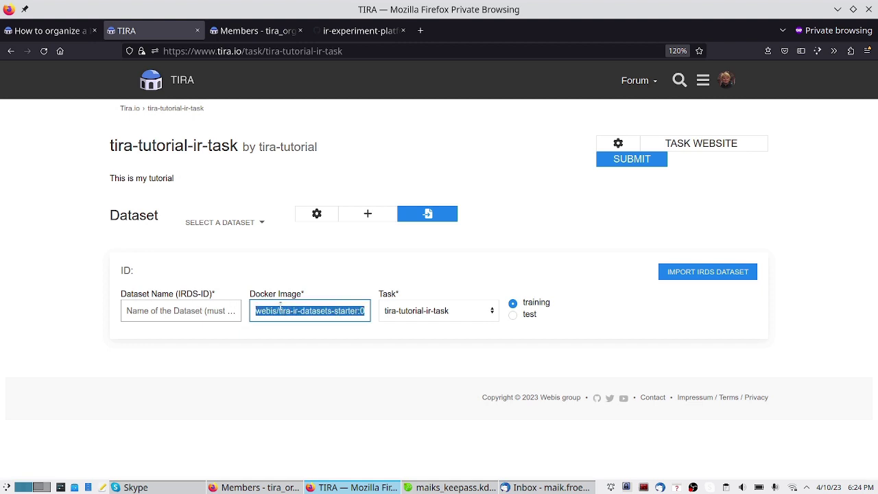
Enter 'pangrams' as the Dataset Name (IRDS-ID) and import it as a training dataset.
click(186, 312)
key(ctrl+v)
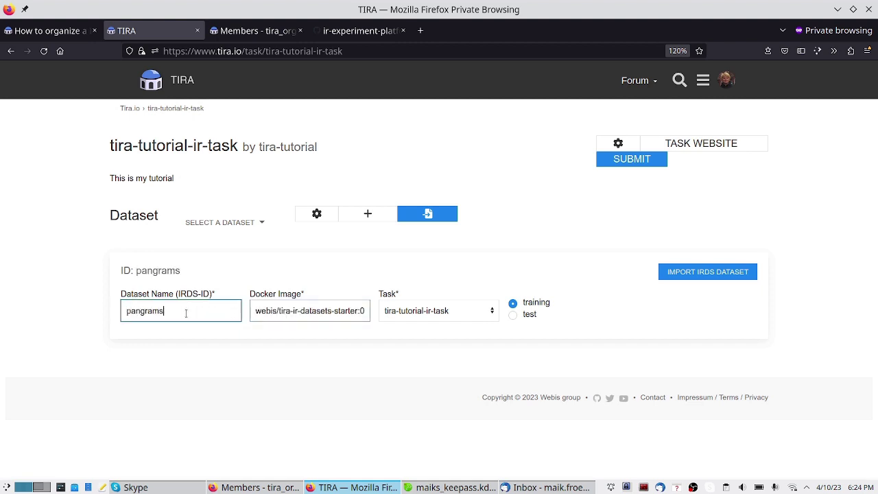
drag(172, 306, 80, 298)
click(297, 310)
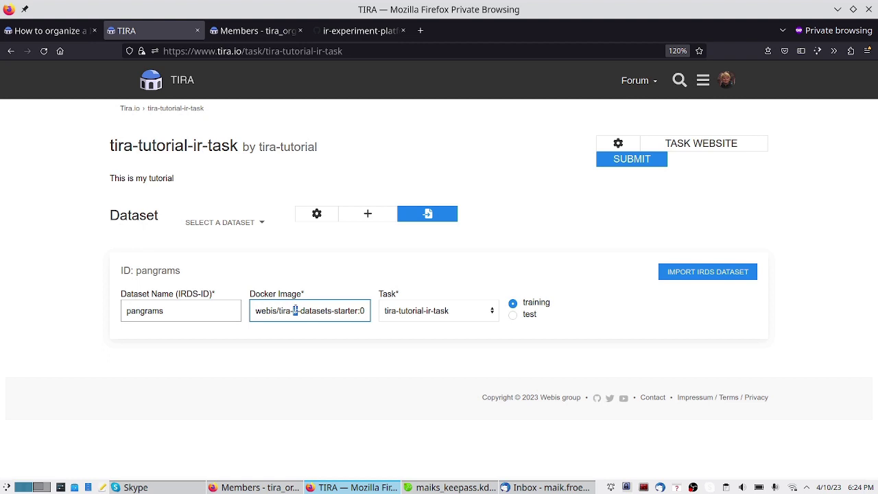
click(700, 274)
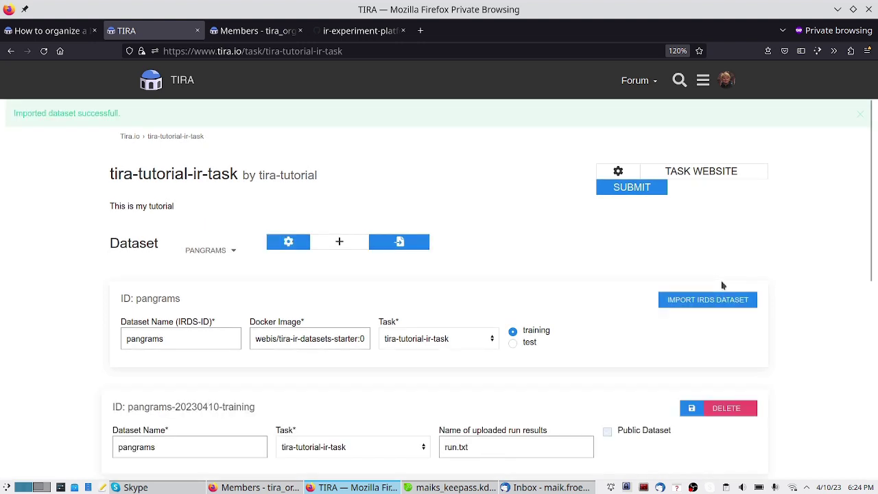
Check that pangrams-20230410-training now shows in the task's dataset list.
drag(125, 115, 17, 103)
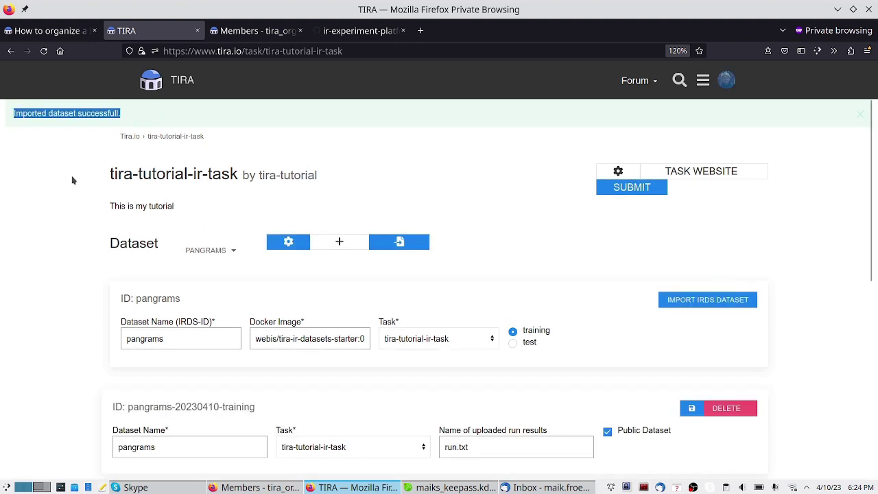
click(199, 250)
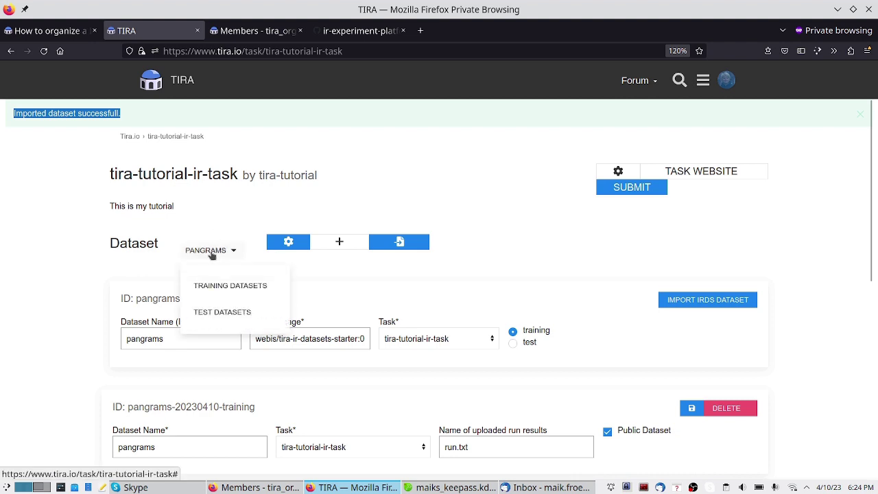
click(148, 251)
click(218, 252)
click(248, 232)
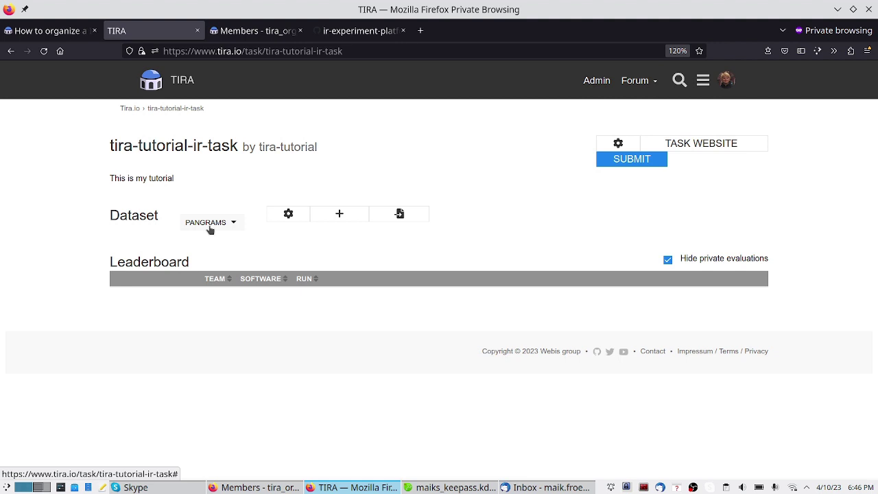
Reopen the dataset import form and leave the dataset type set to test.
click(208, 225)
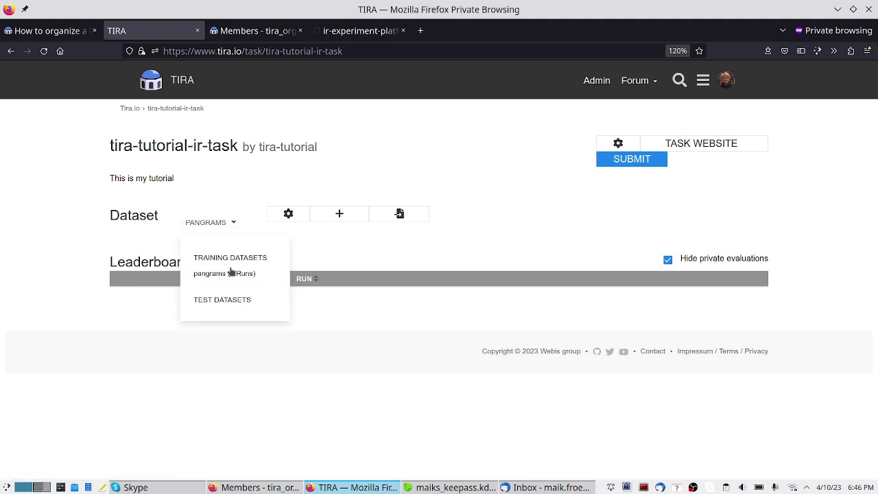
click(401, 216)
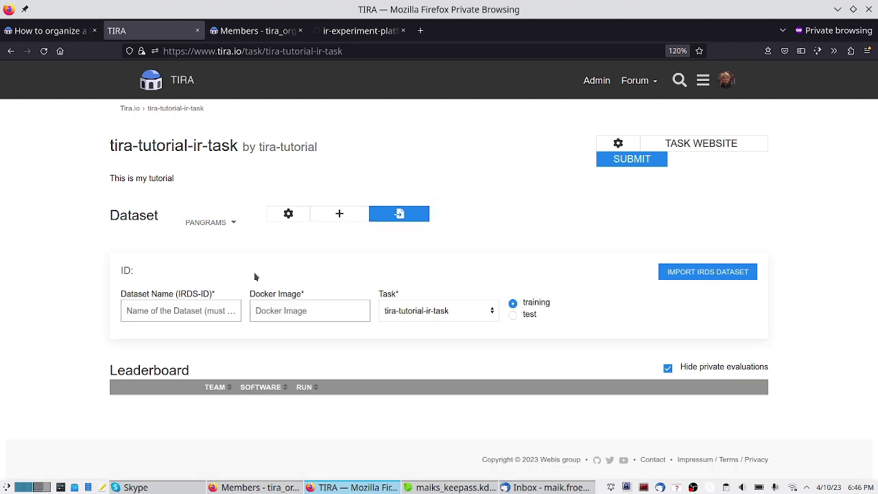
click(515, 316)
click(513, 303)
click(518, 316)
click(513, 303)
click(514, 317)
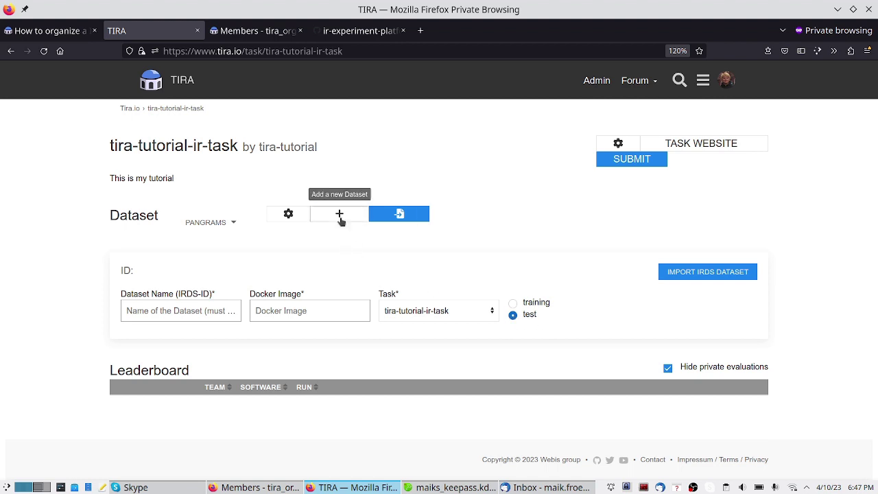
Close the import form and review the pangrams evaluator image and its P@10/nDCG@10 ir_measures command.
click(209, 223)
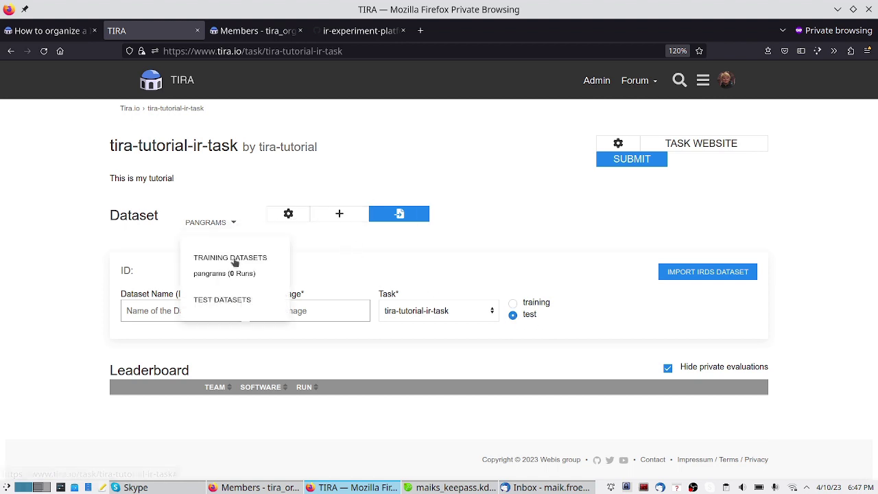
click(397, 217)
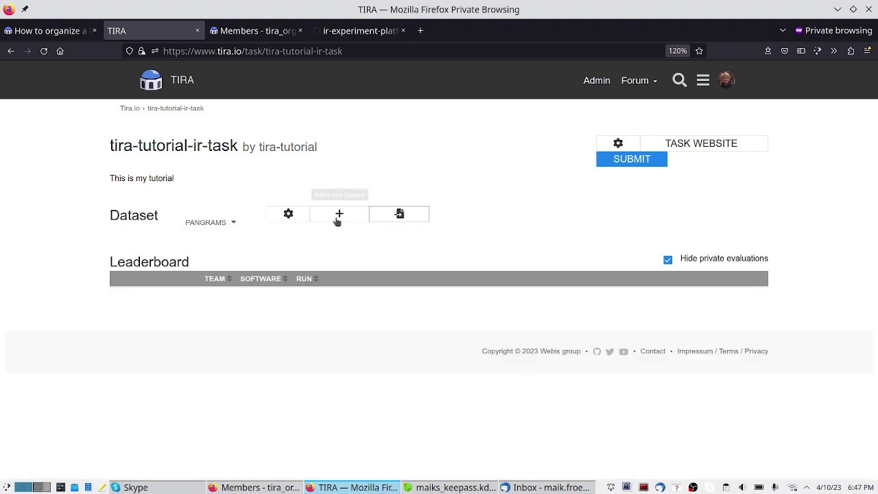
click(286, 218)
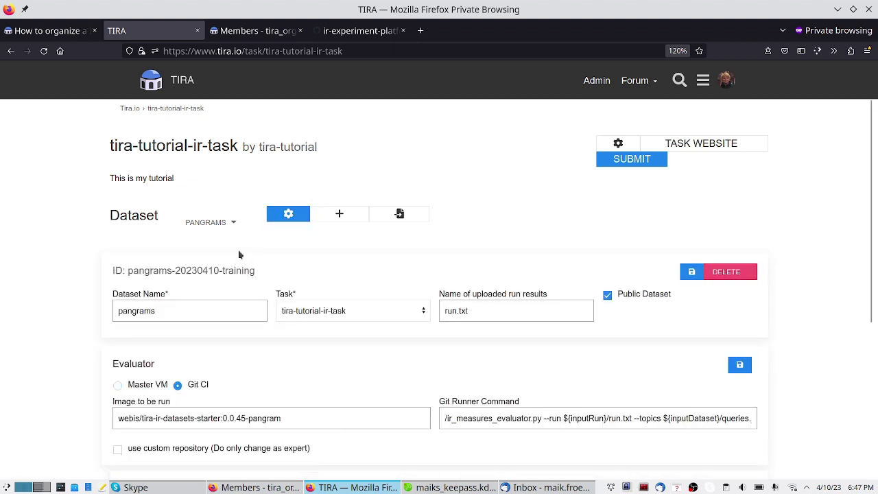
double_click(147, 311)
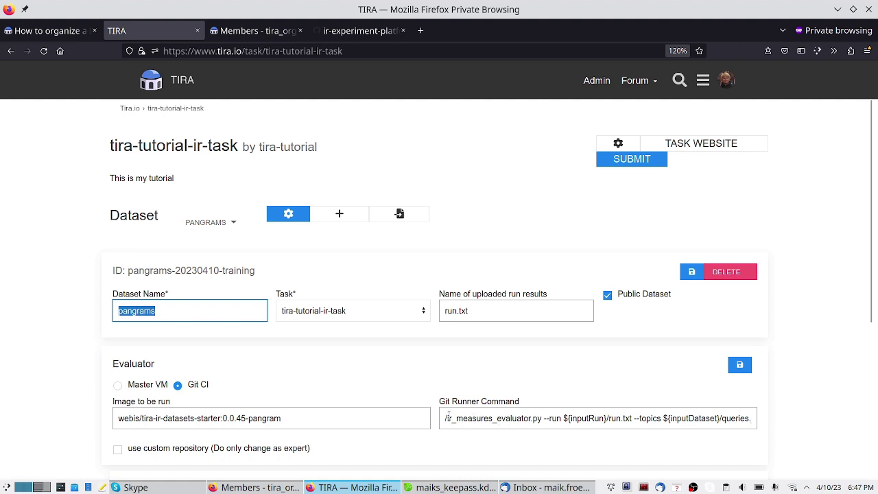
mouse_move(443, 418)
mouse_down()
mouse_move(527, 418)
mouse_move(443, 415)
mouse_up()
triple_click(387, 418)
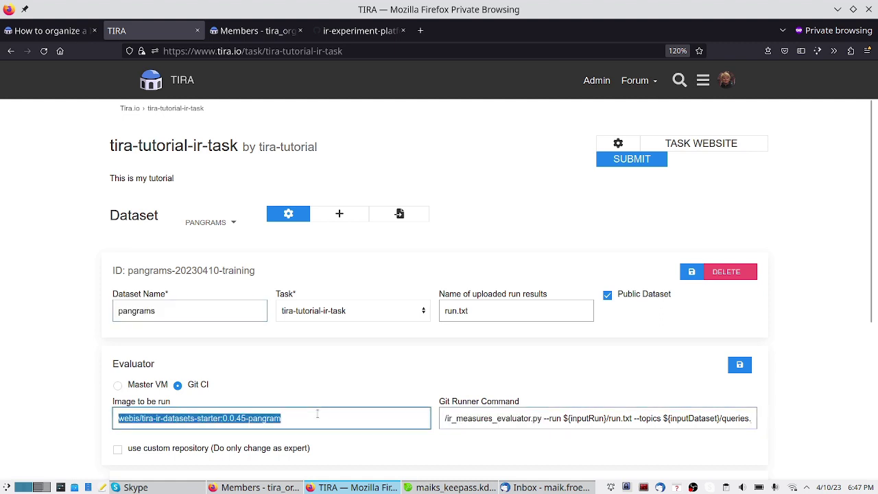
drag(591, 417, 787, 418)
click(674, 418)
drag(647, 418, 753, 415)
click(749, 415)
drag(700, 418, 313, 405)
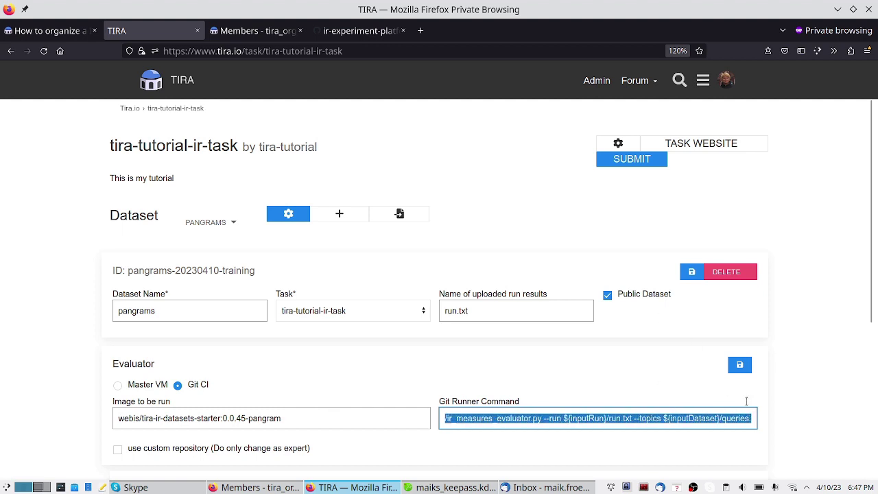
Collapse the dataset settings and go back to Step 4 of the tutorial article.
click(289, 216)
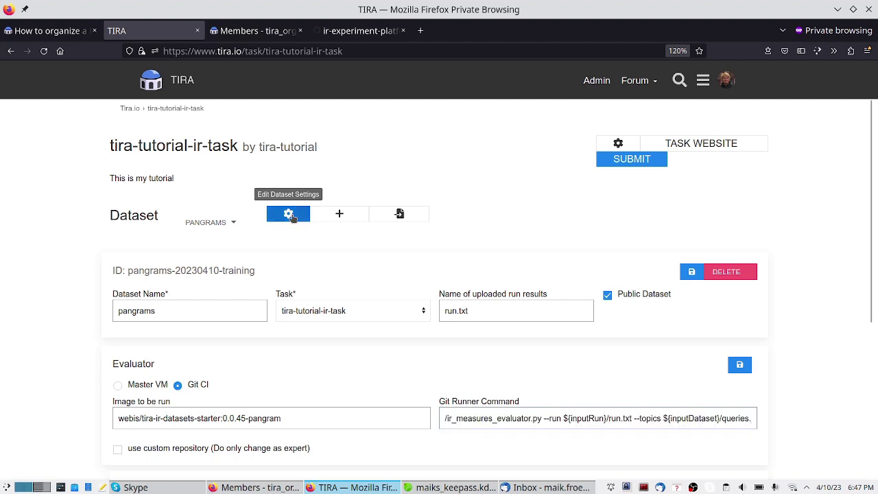
click(47, 32)
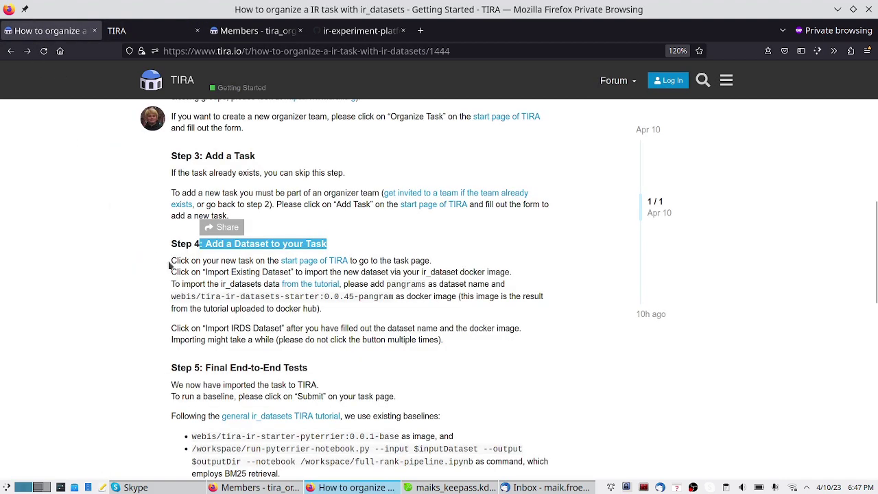
click(304, 239)
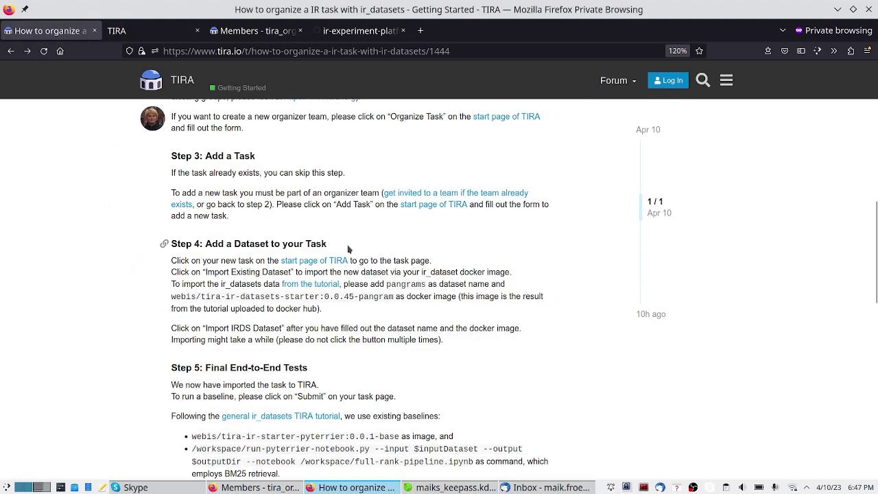